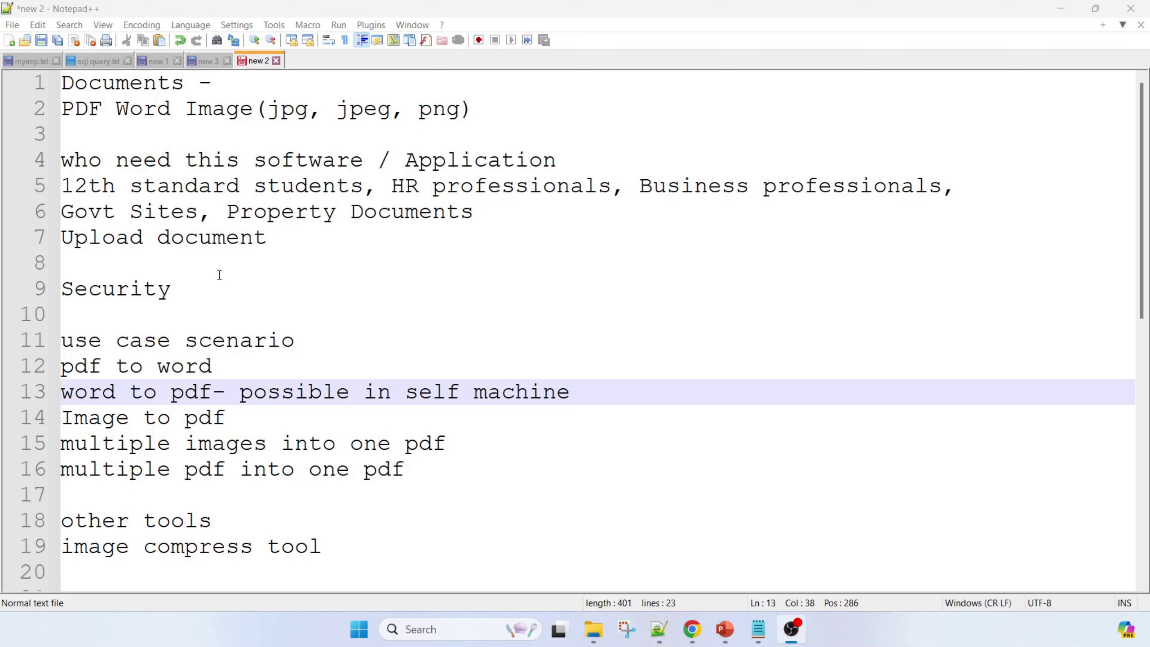
After briefly selecting lines 5–7 in the notes, search Google for 'word to pdf' in a new Chrome tab.
drag(292, 239, 61, 186)
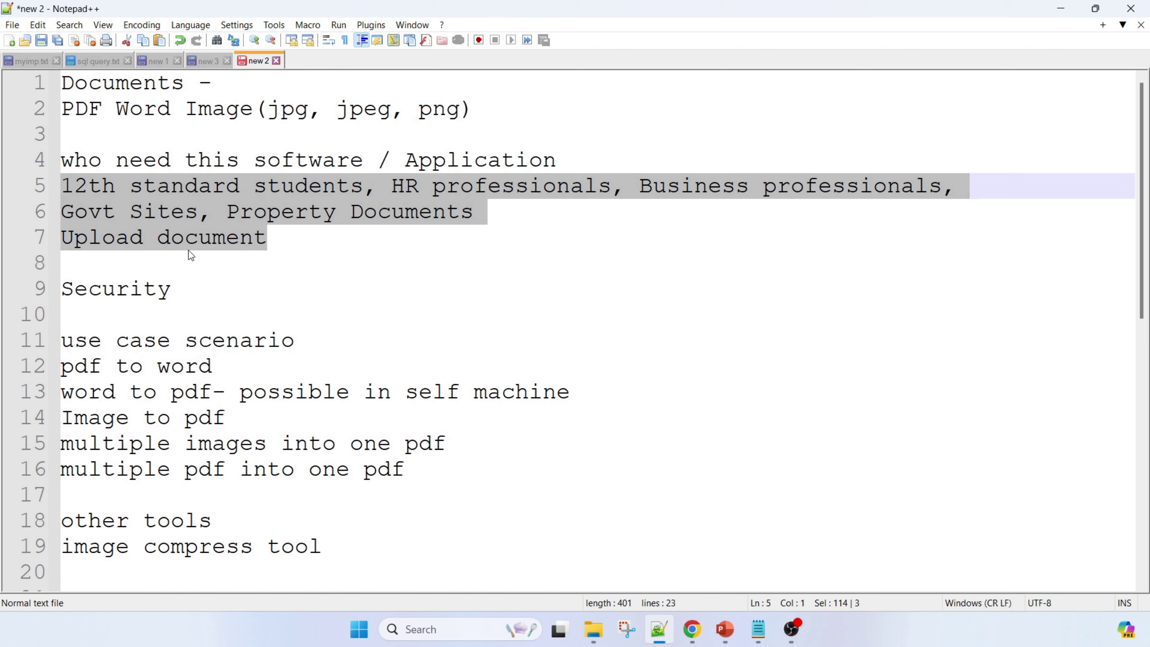
click(276, 239)
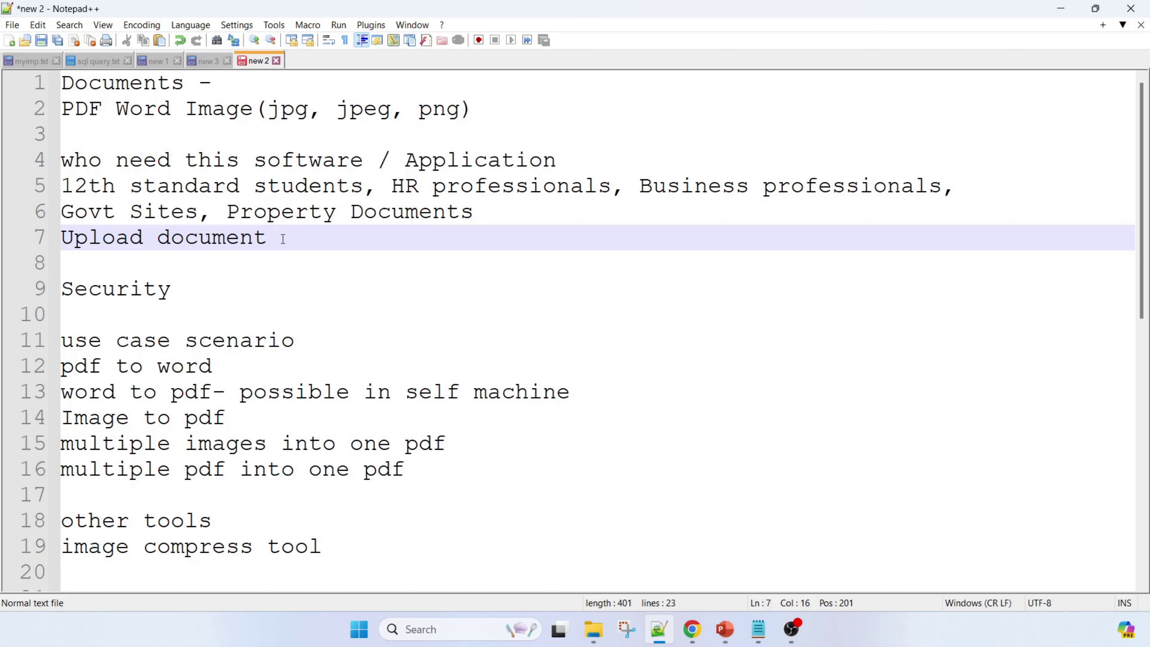
click(692, 629)
click(219, 15)
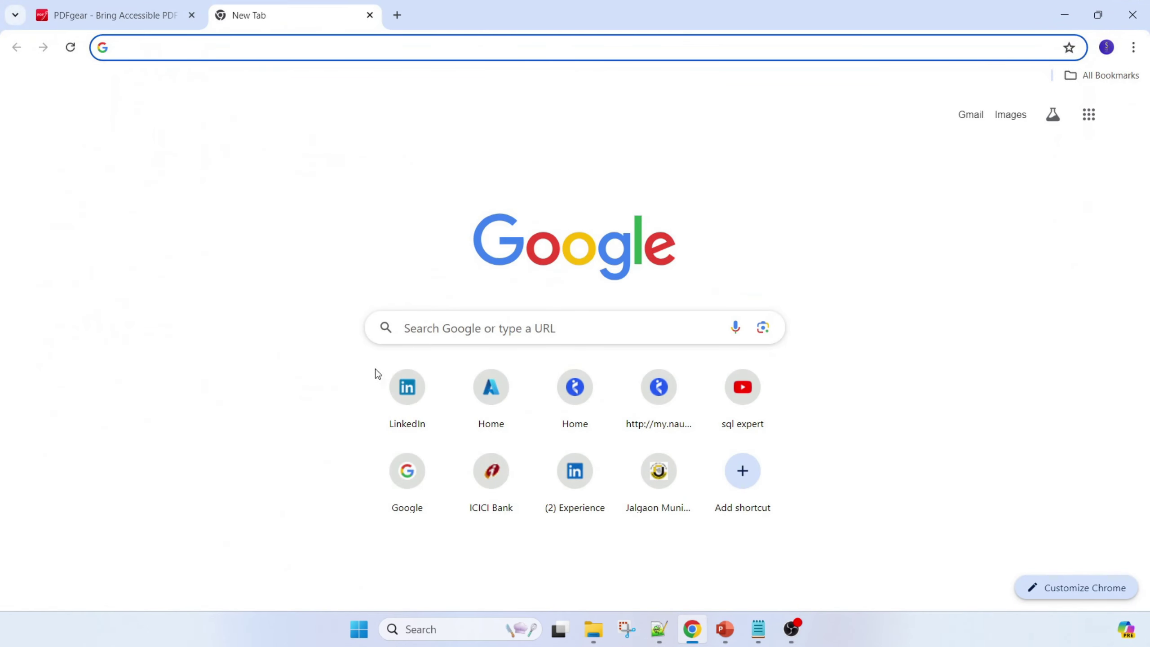
click(411, 487)
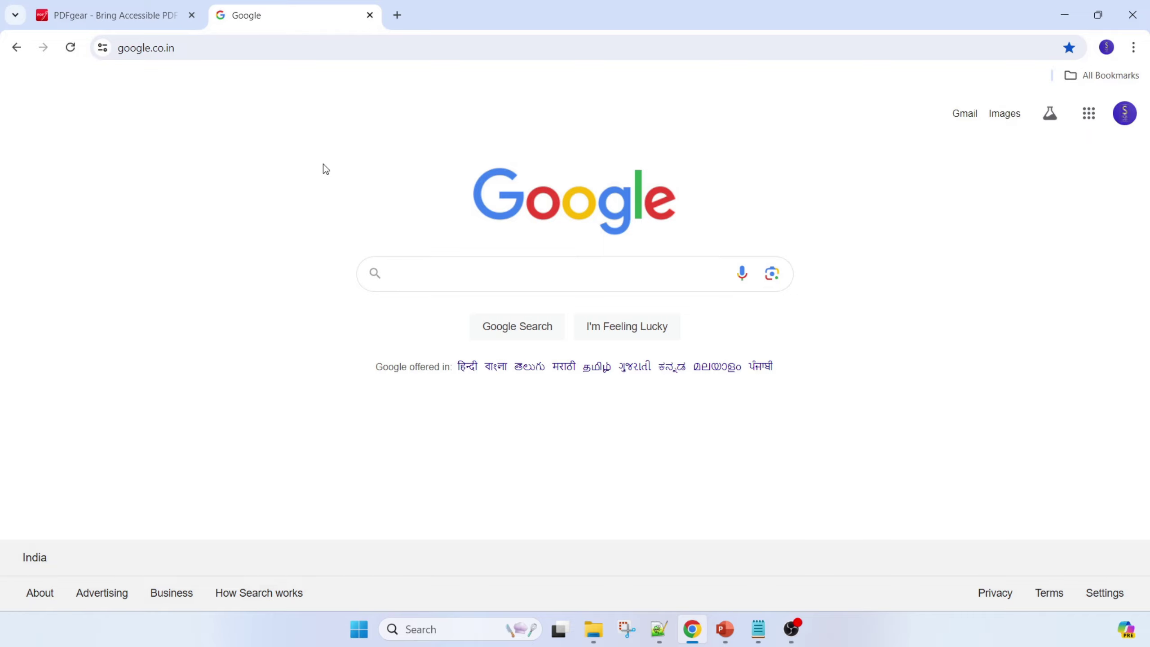
text(wo)
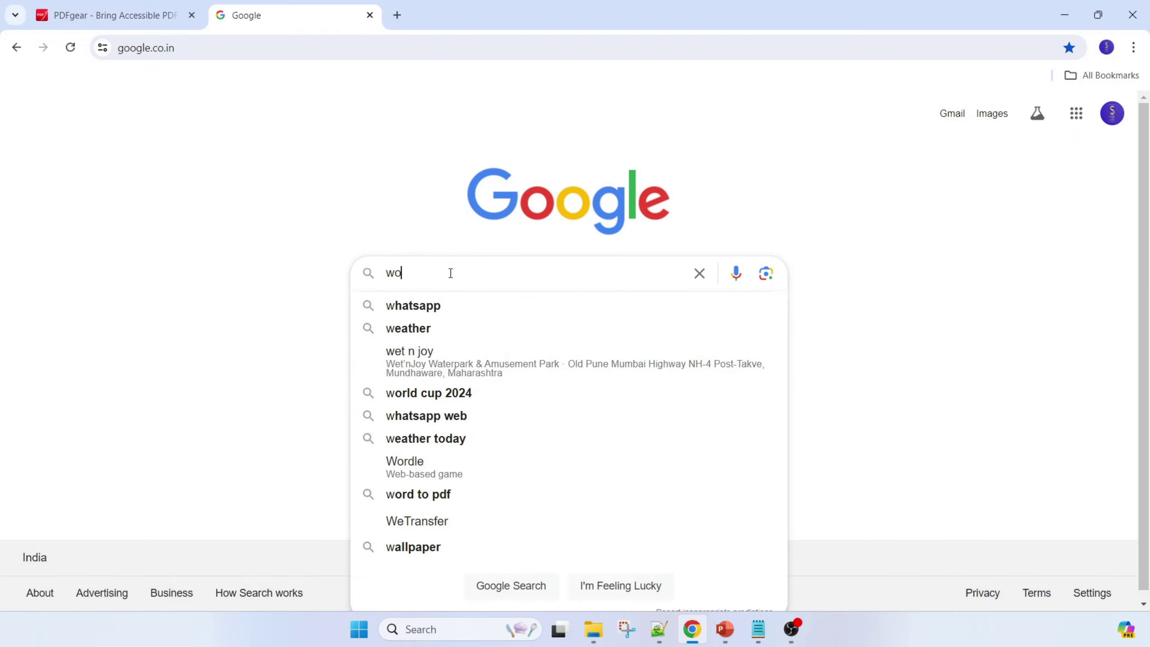
text(rd to pdf)
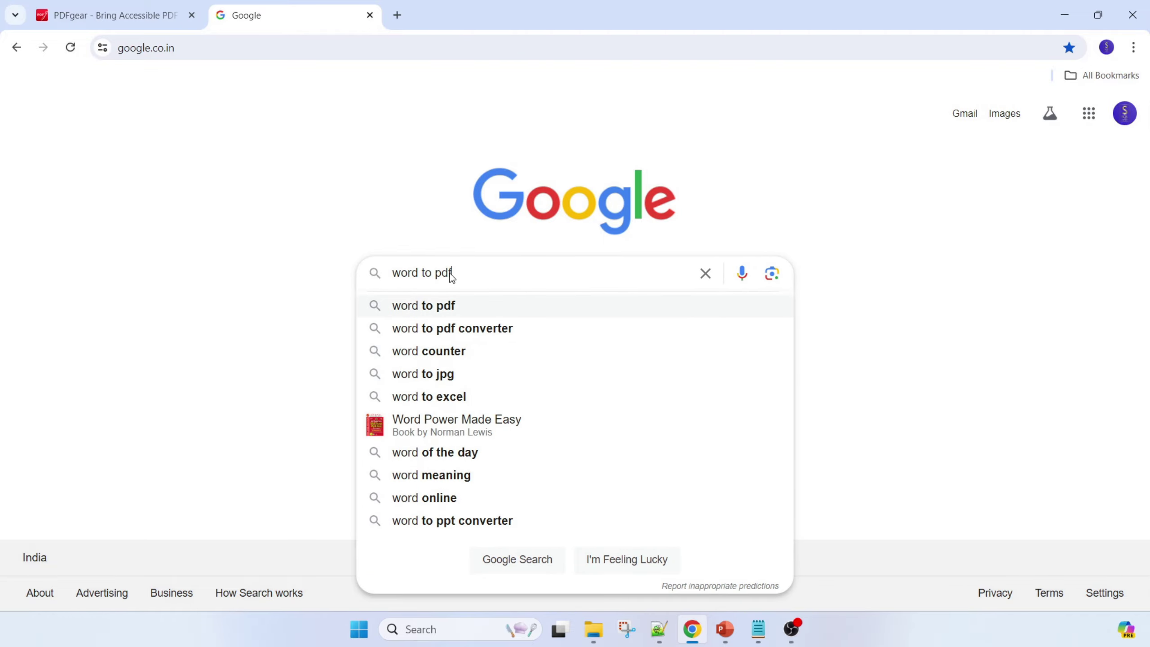
key(Return)
Open iLovePDF's Convert WORD to PDF result and cancel the file picker without uploading.
click(313, 256)
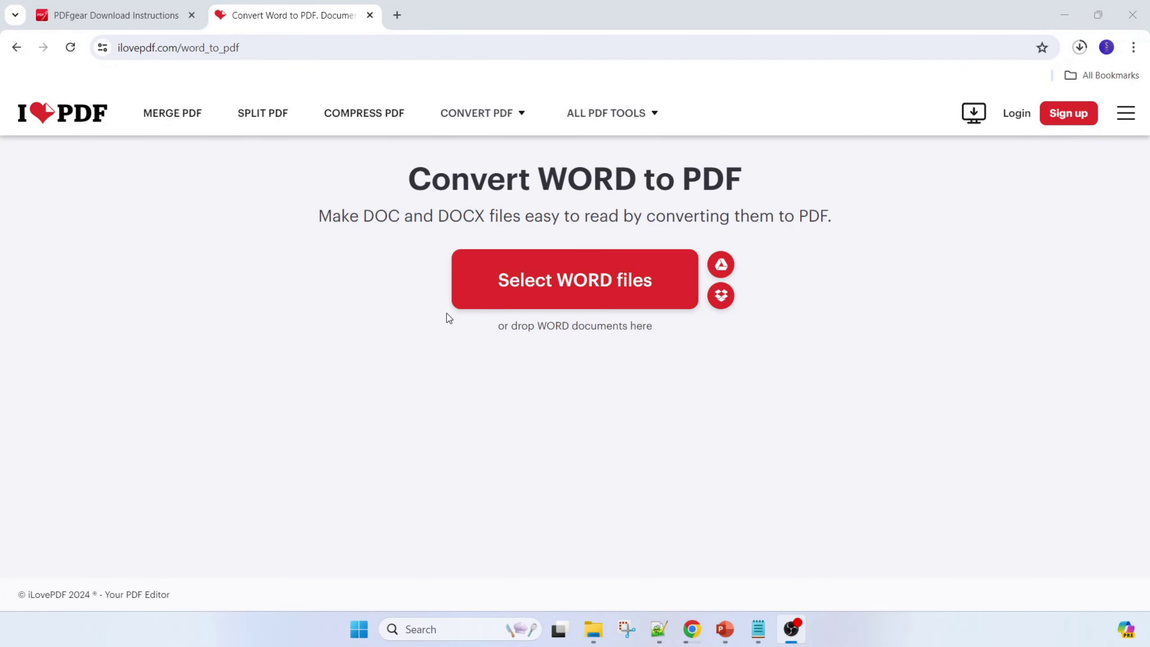
click(545, 300)
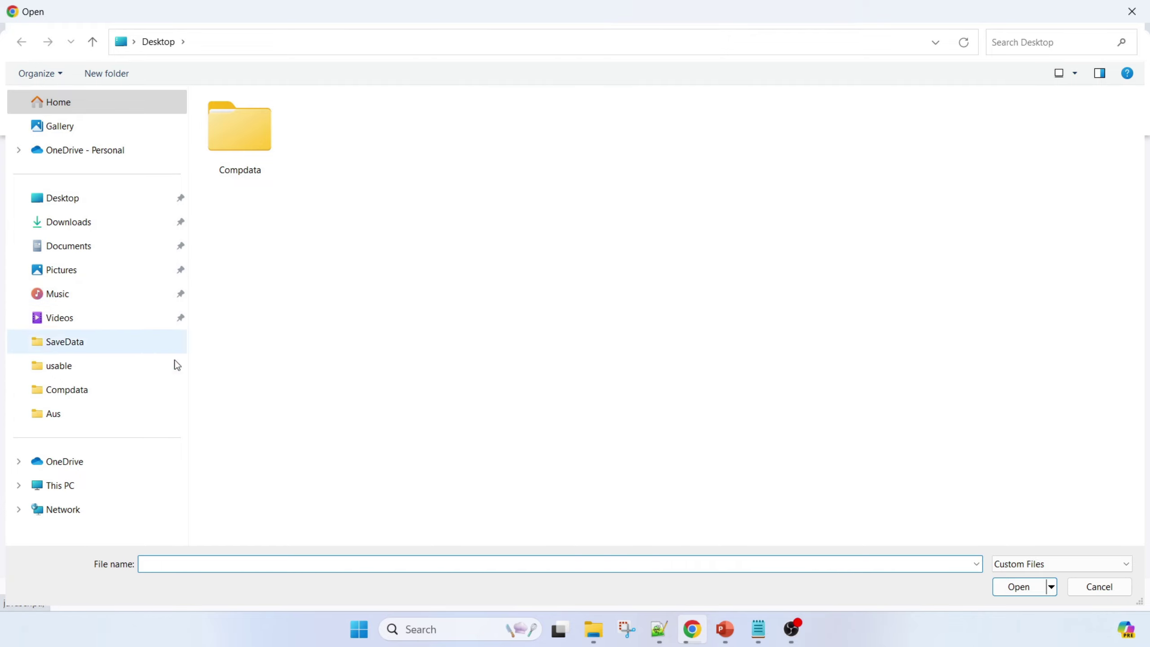
click(1100, 586)
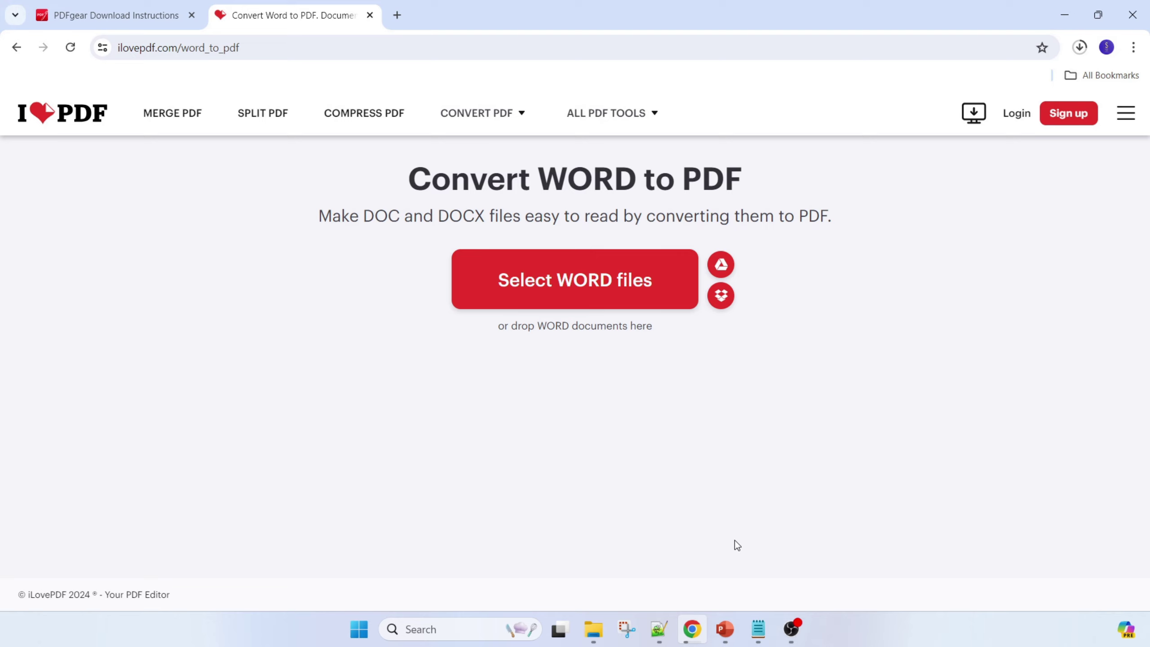
Add a new line 'on your local machine-software' below 'Security -portal' on line 9 in Notepad++.
click(659, 629)
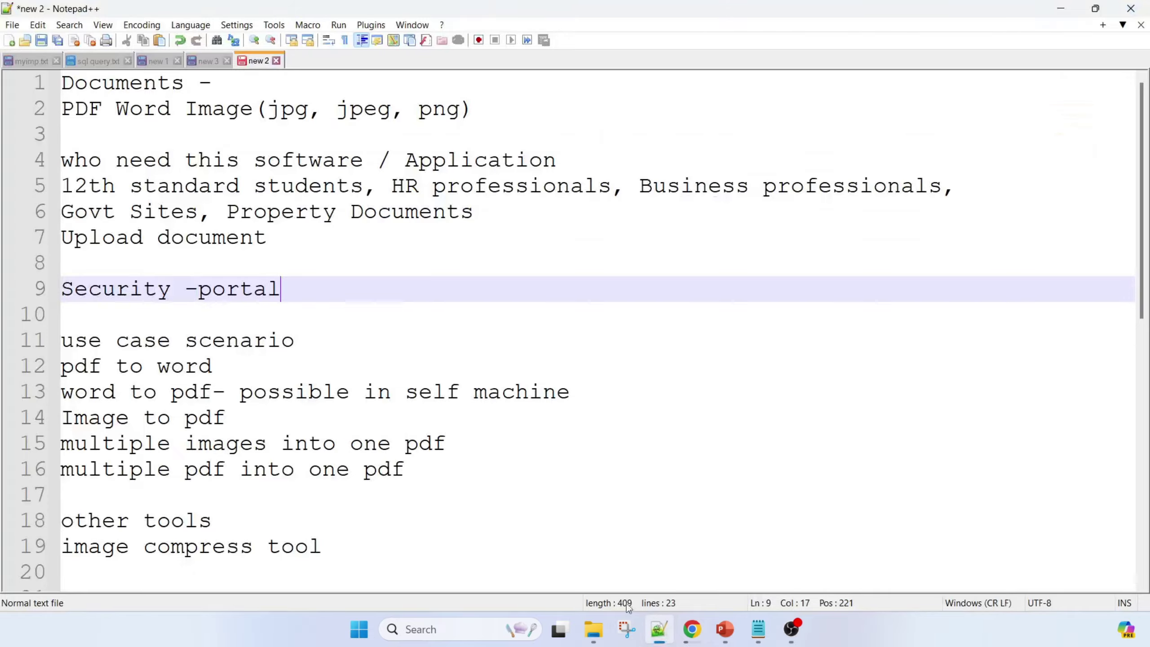
double_click(133, 301)
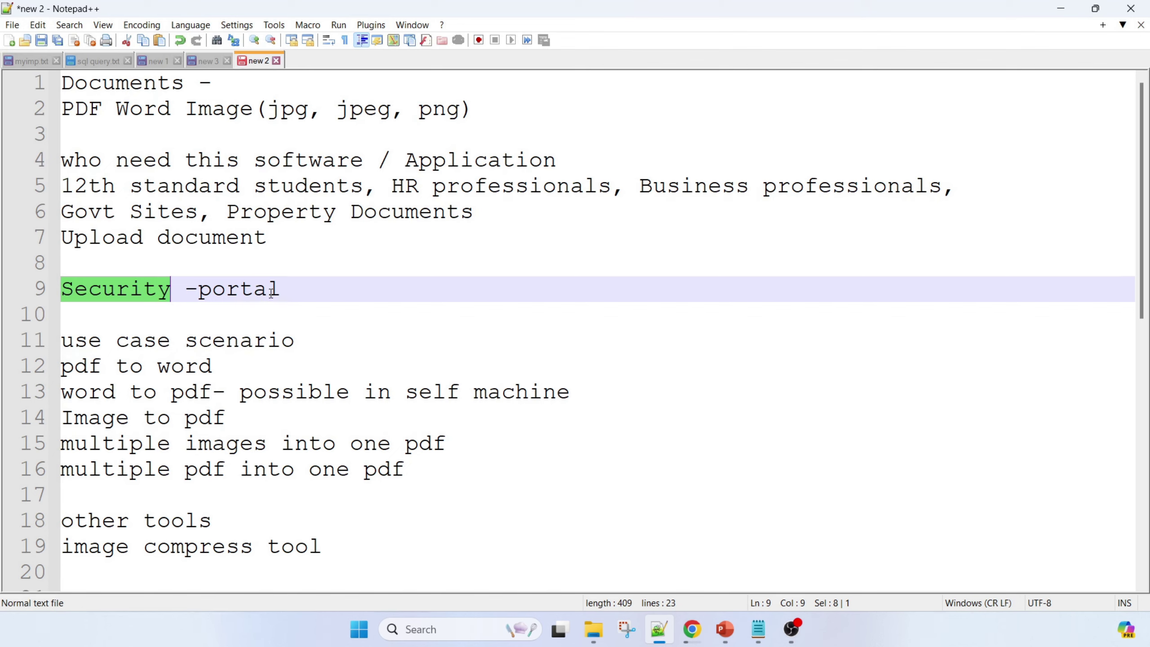
click(287, 290)
key(Return)
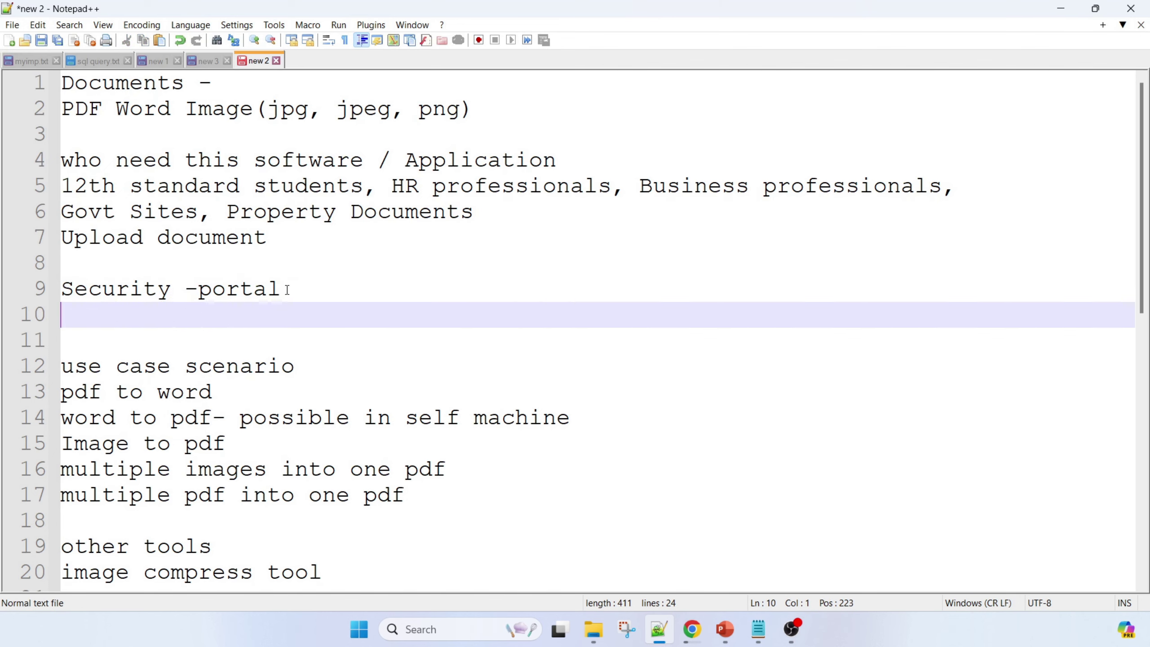
text(so)
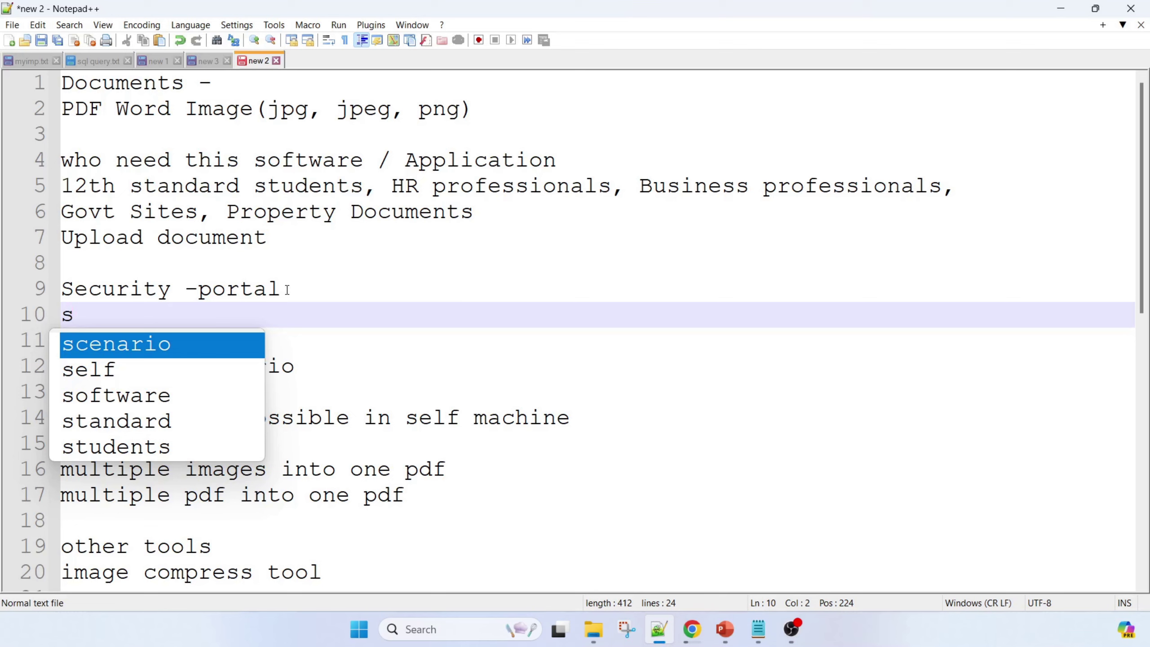
key(BackSpace)
key(BackSpace)
text(o)
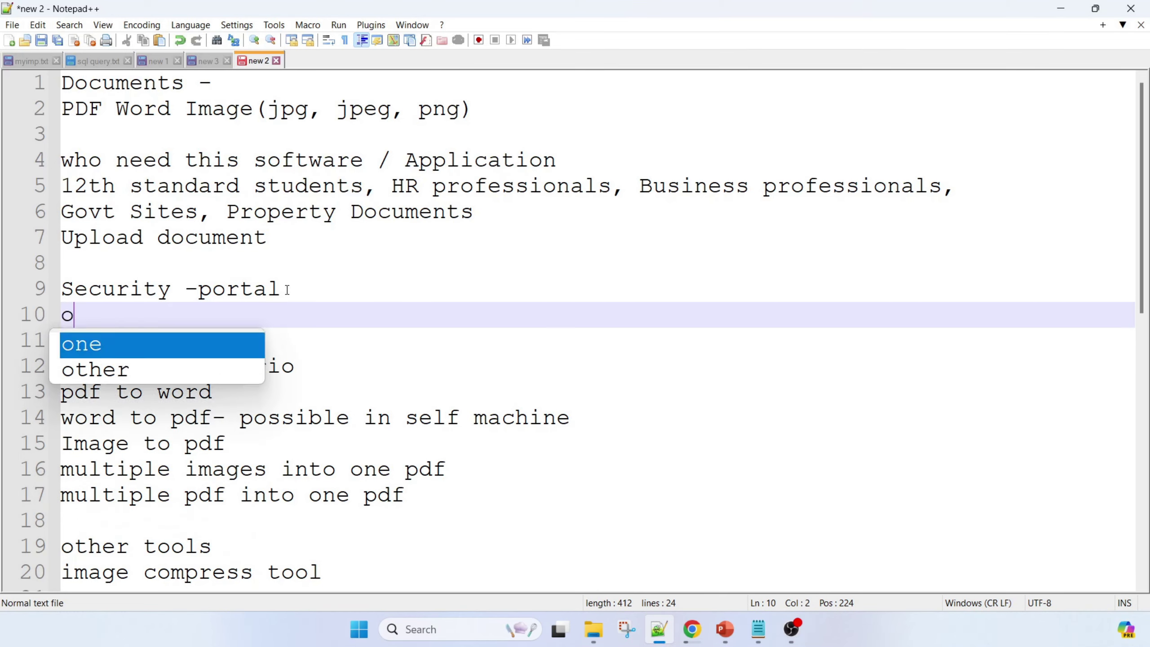
text(n you)
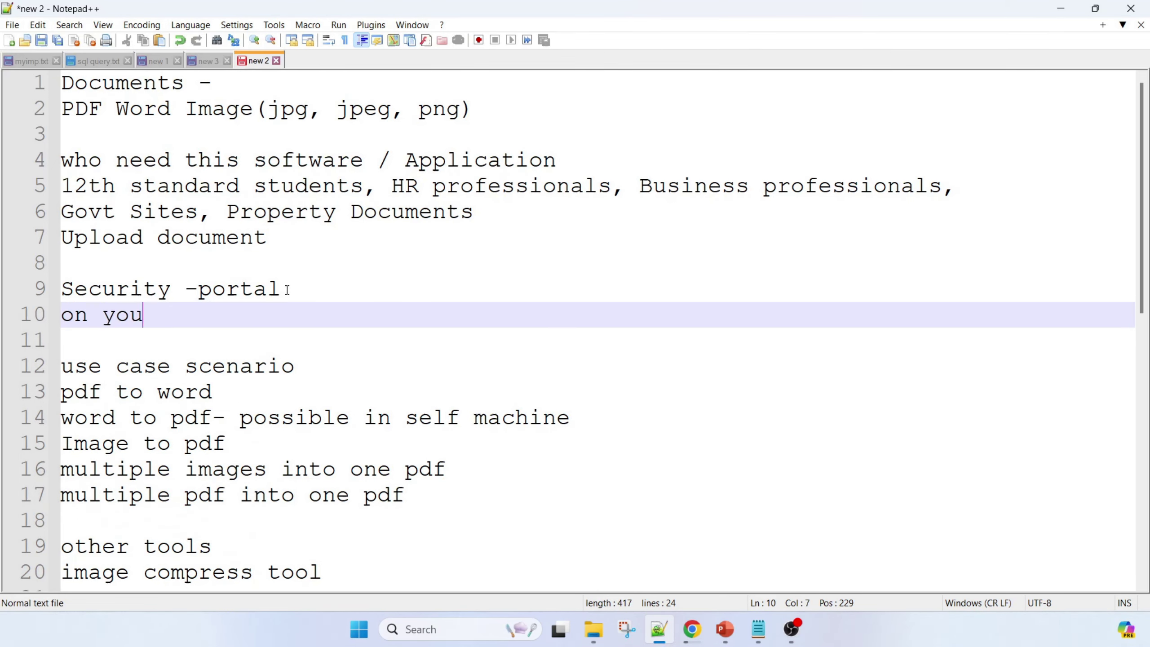
text(r local machine)
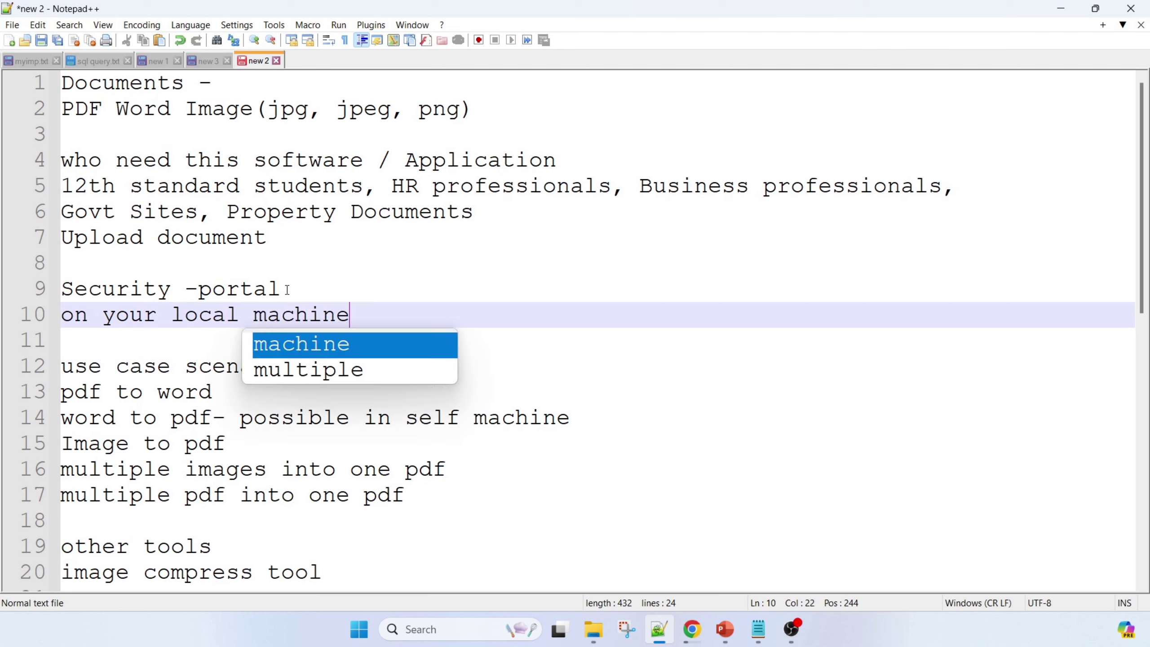
text(-)
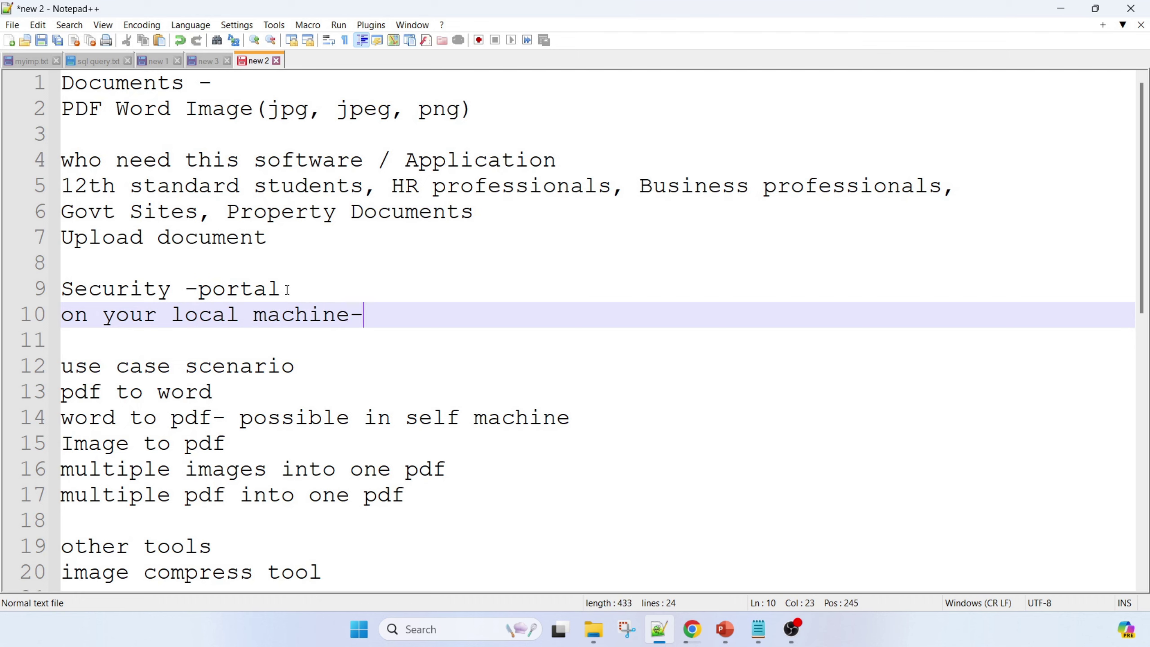
text(software)
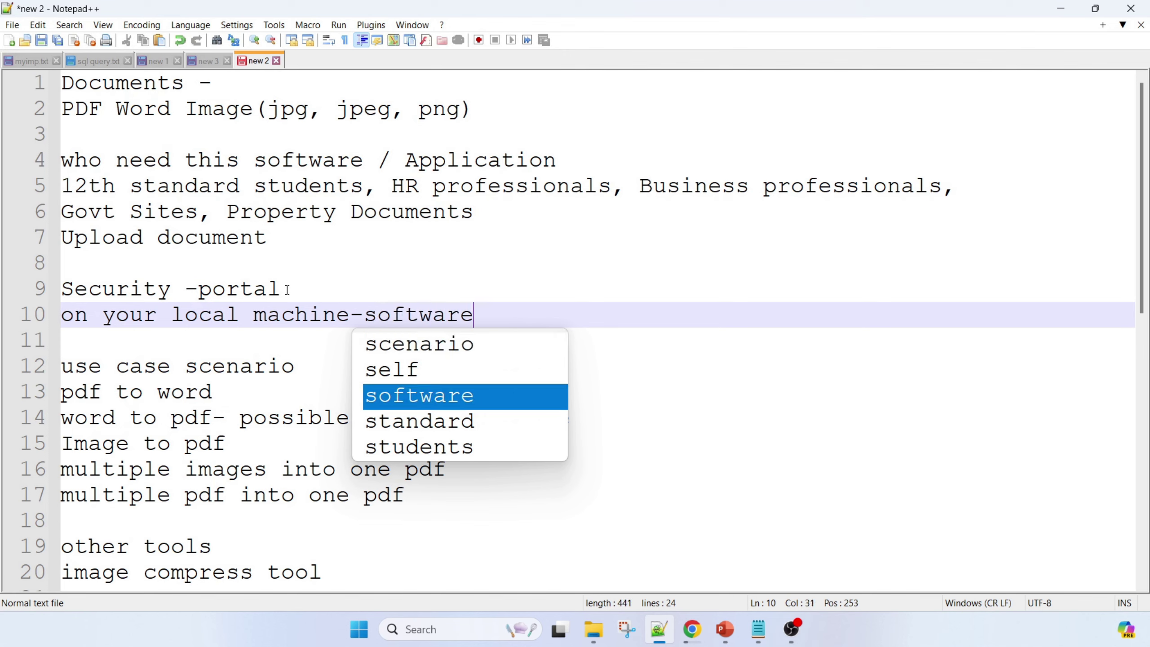
click(524, 295)
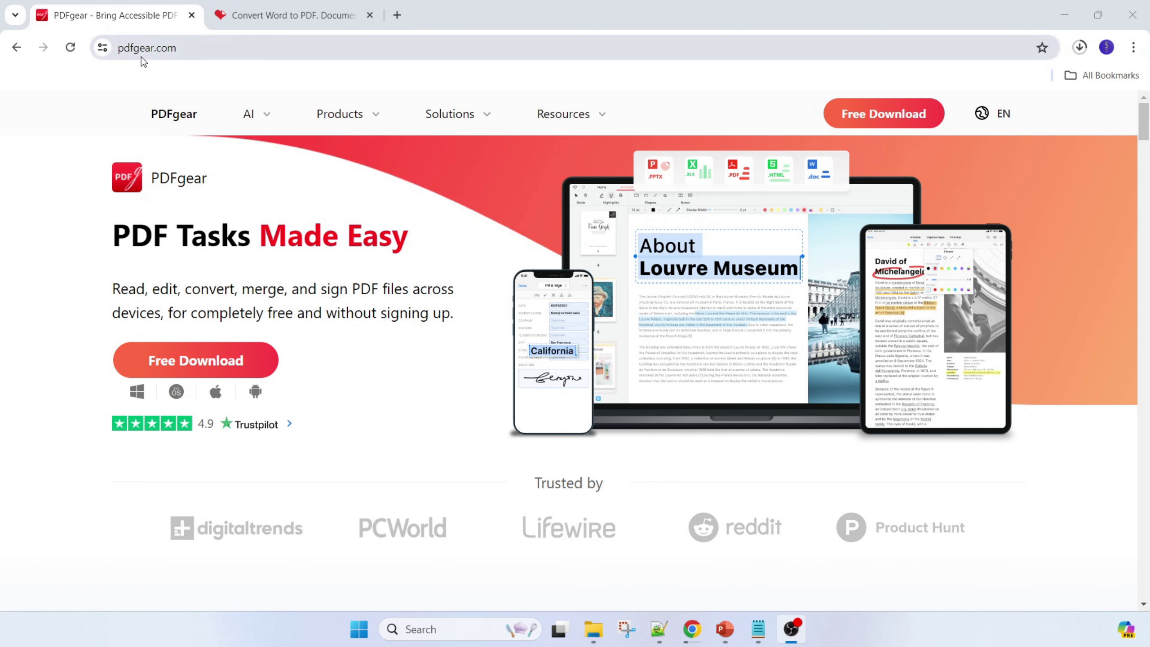
Start the PDFgear installer download and resume it from the downloads panel when it stalls.
click(168, 368)
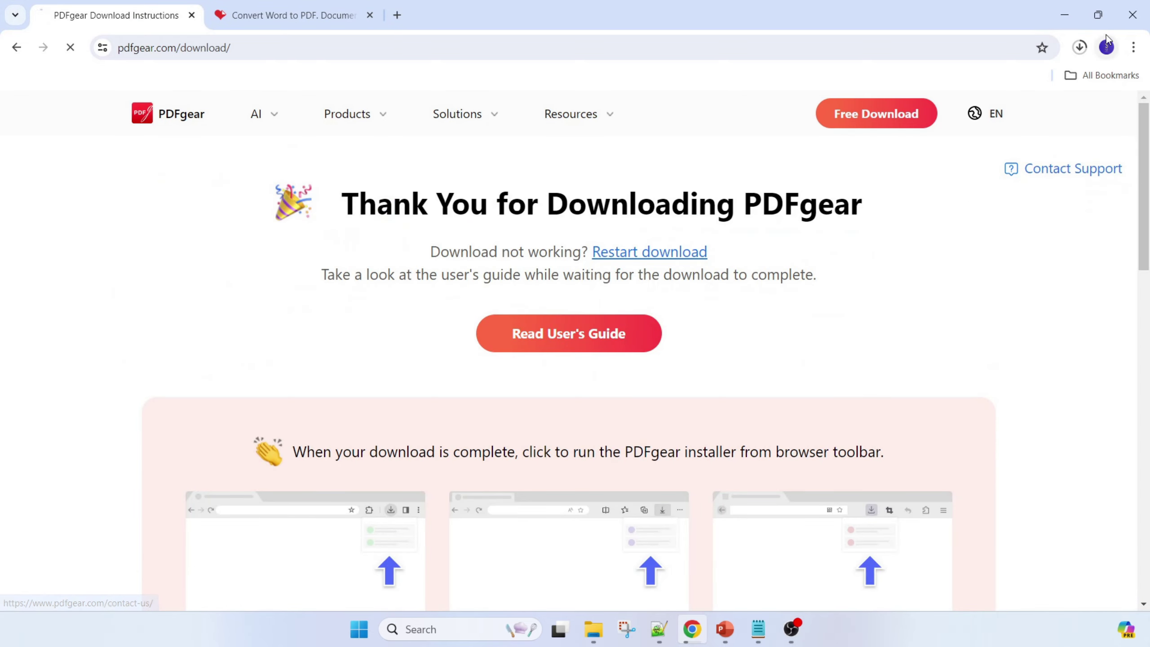
click(1081, 47)
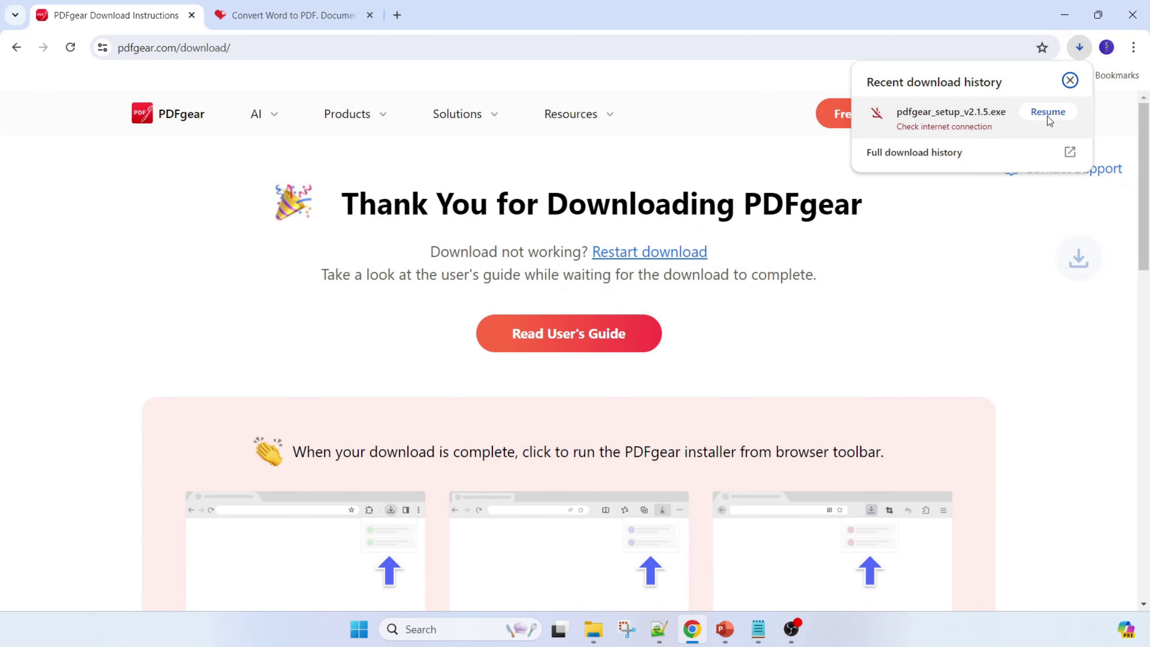
click(1047, 116)
click(1071, 80)
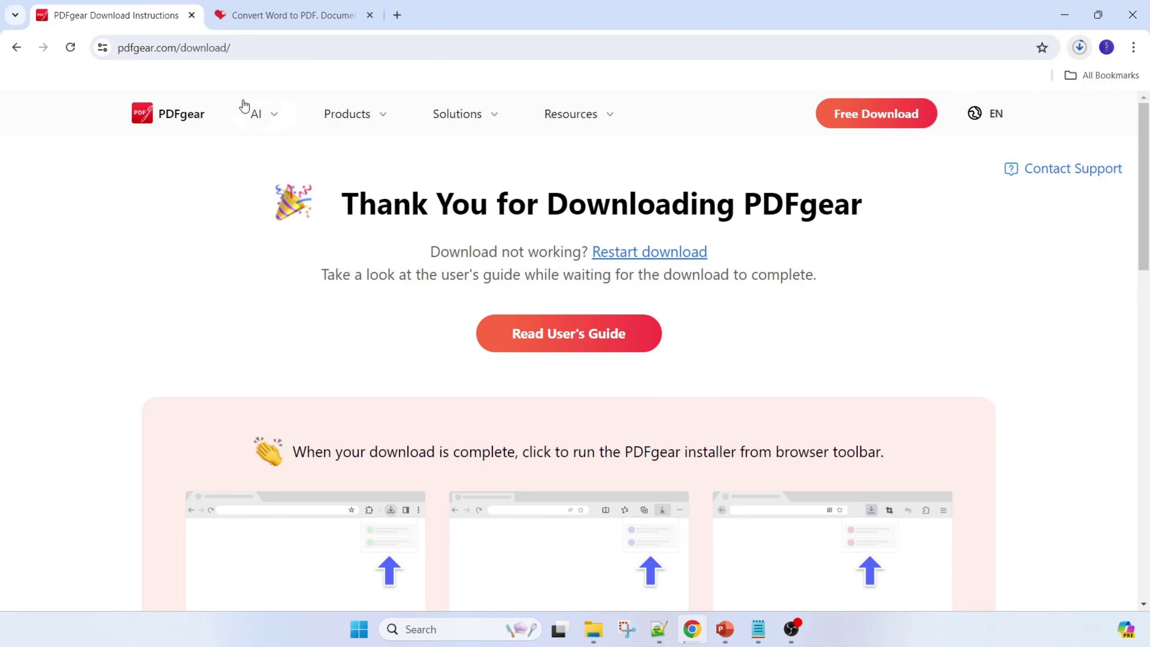
Restart the pdfgear_setup_v2.1.5.exe download with Free Download on the PDFgear homepage.
click(206, 118)
click(253, 358)
click(425, 629)
Search Windows for 'pdf' and launch PDFgear 2.1.5 from the results.
text(pdgf)
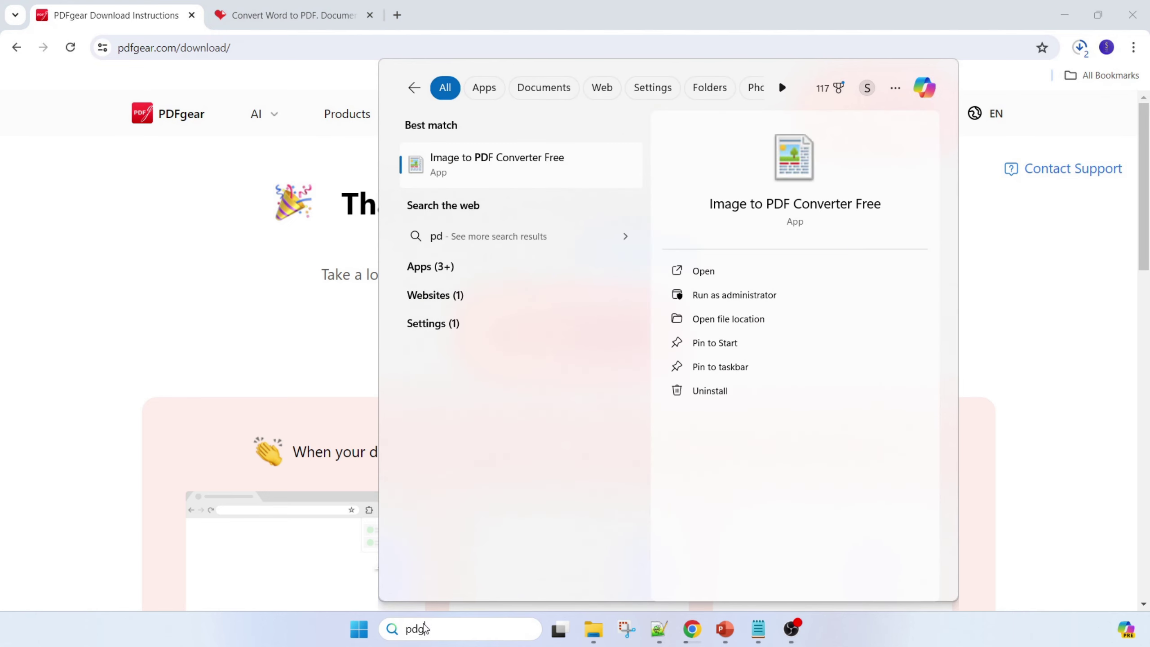
key(BackSpace)
key(BackSpace)
text(f)
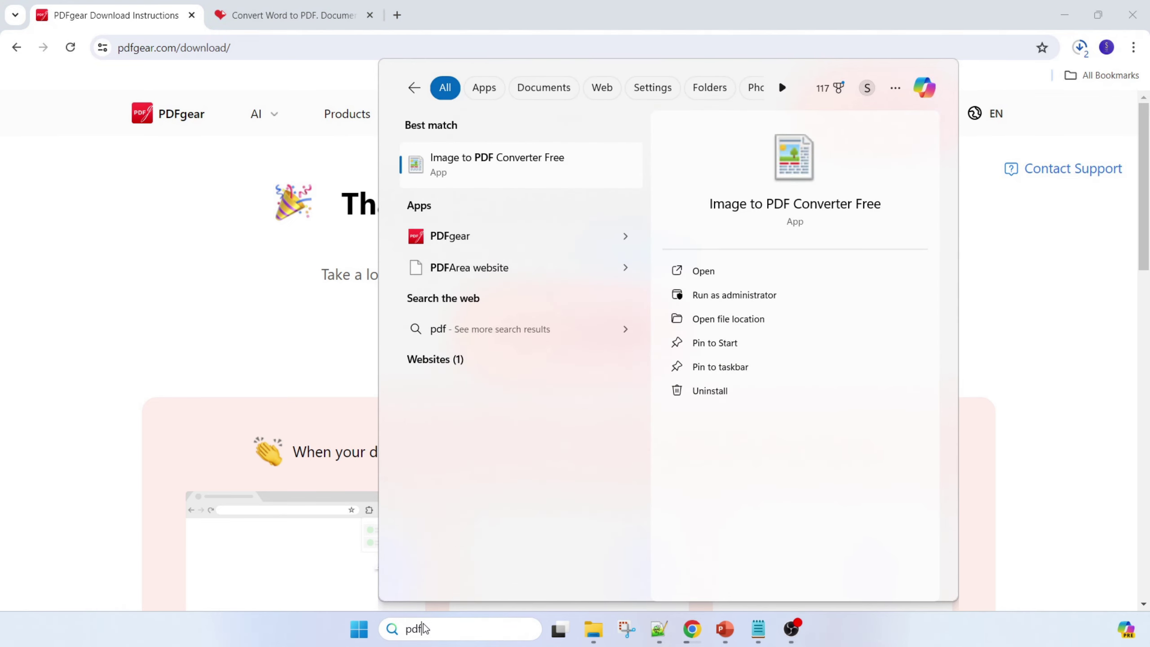
click(466, 239)
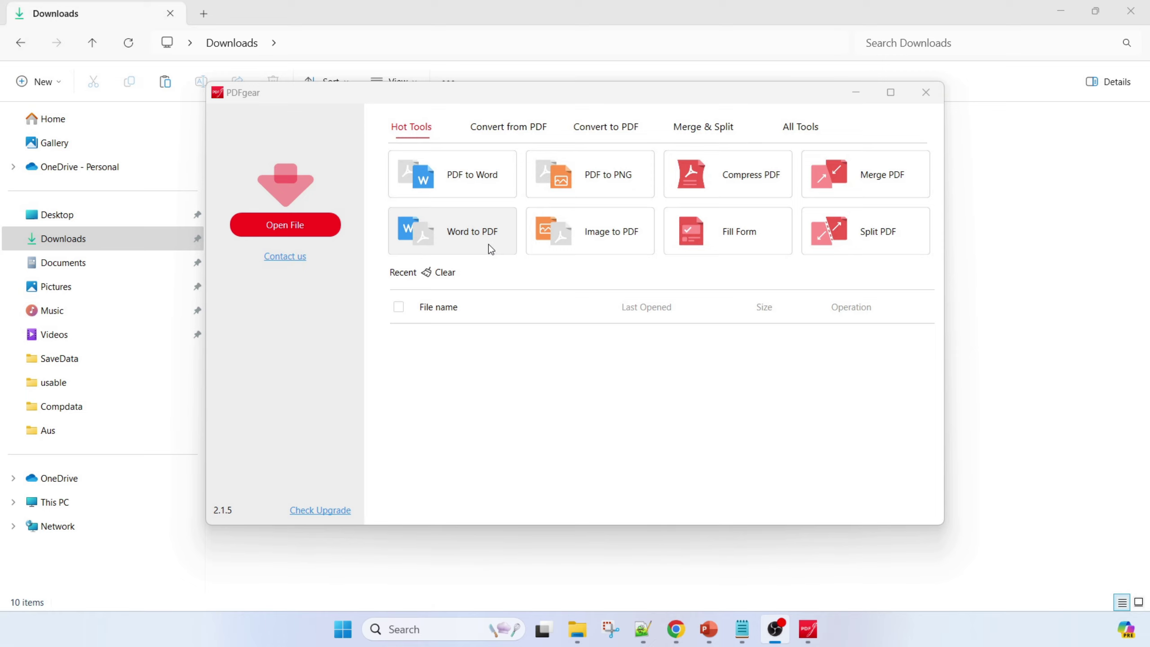
Convert word file 1, 2 and 3 to PDF with PDFgear's Word to PDF tool.
click(489, 245)
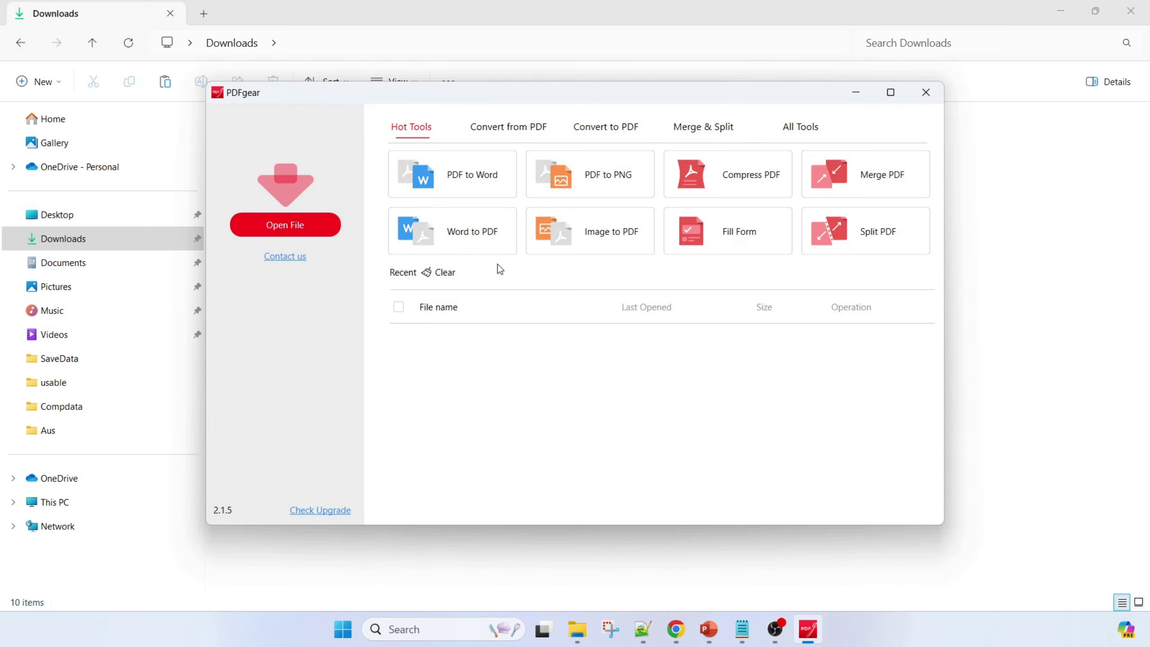
click(428, 154)
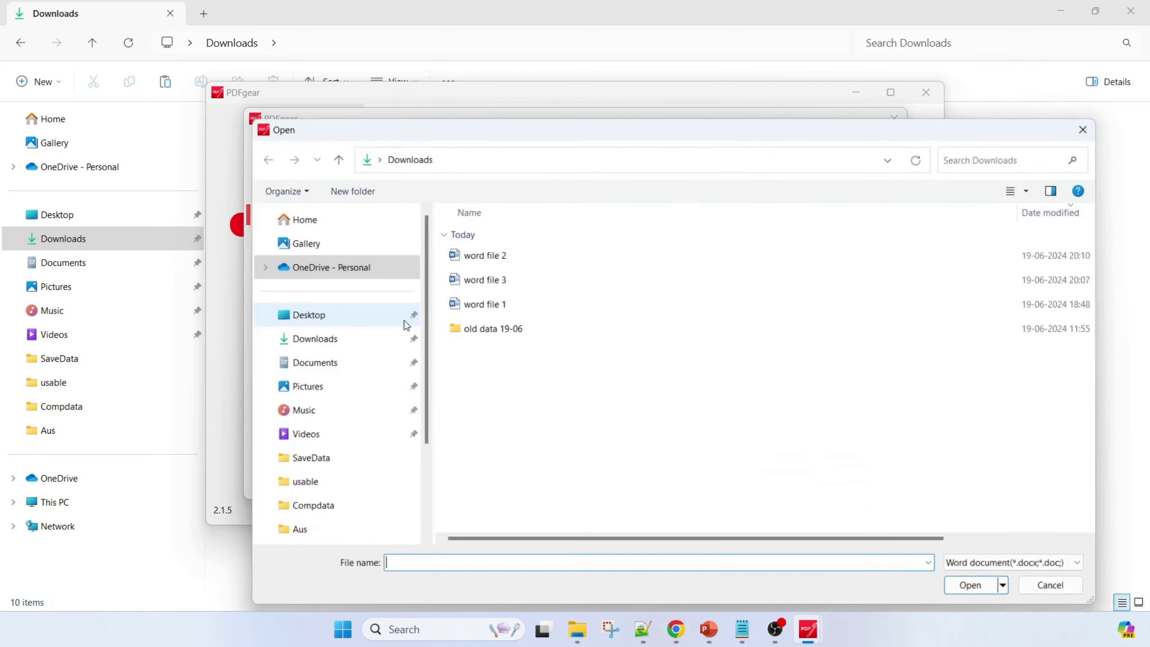
click(484, 308)
ctrl+click(487, 279)
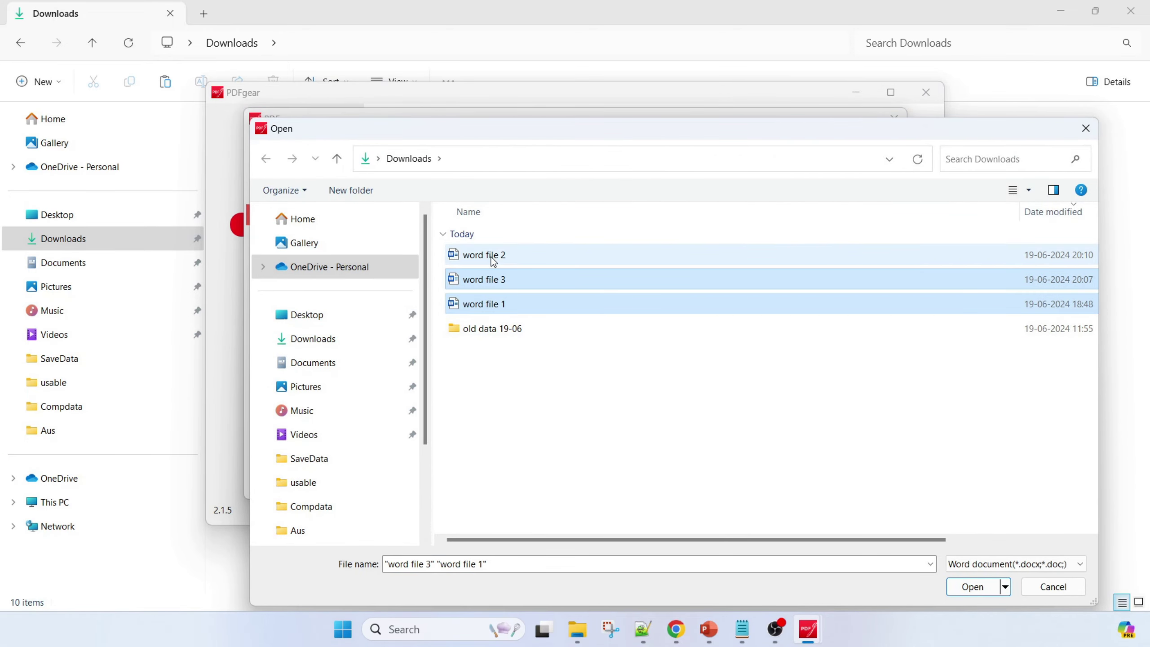
ctrl+click(496, 254)
click(972, 587)
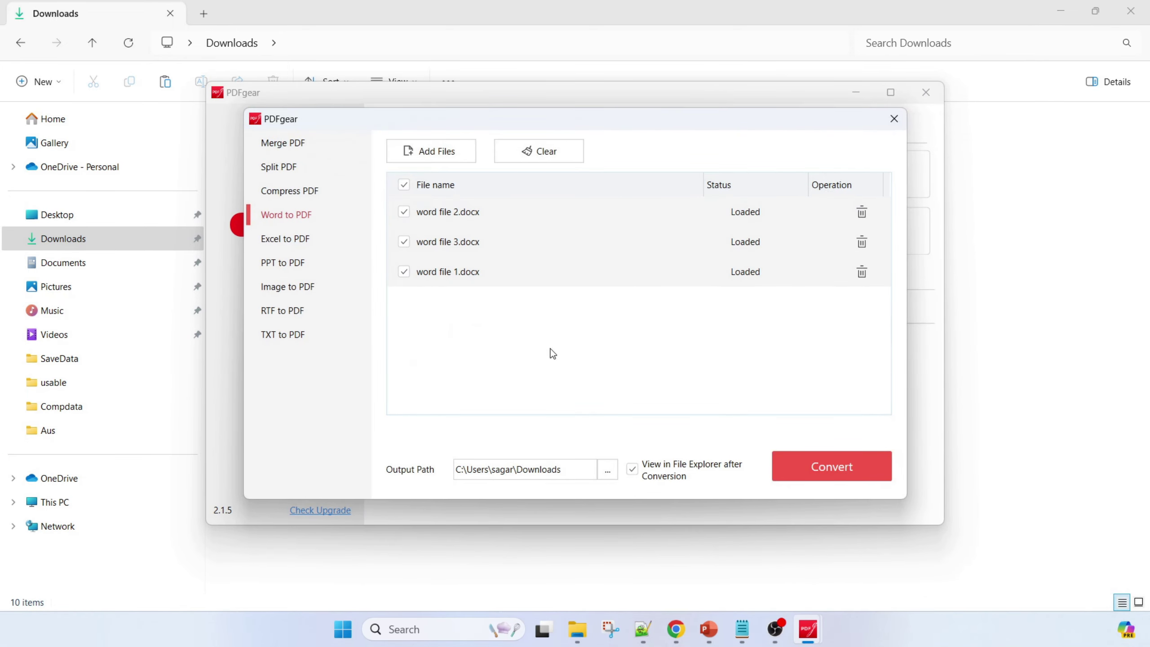
click(811, 474)
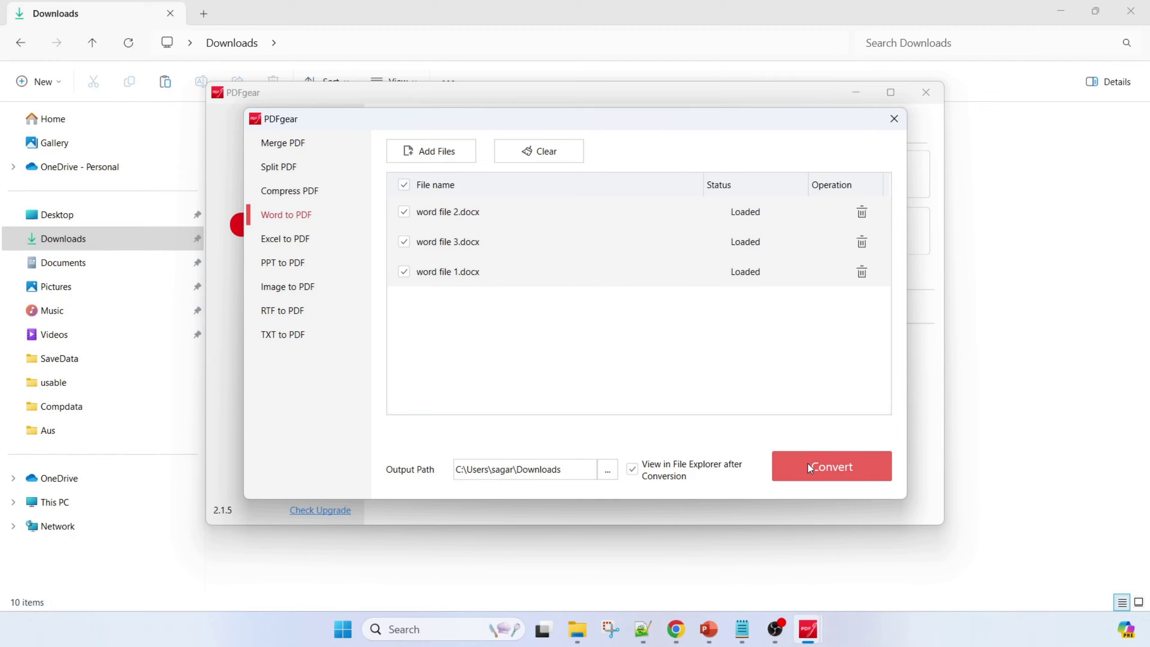
click(844, 467)
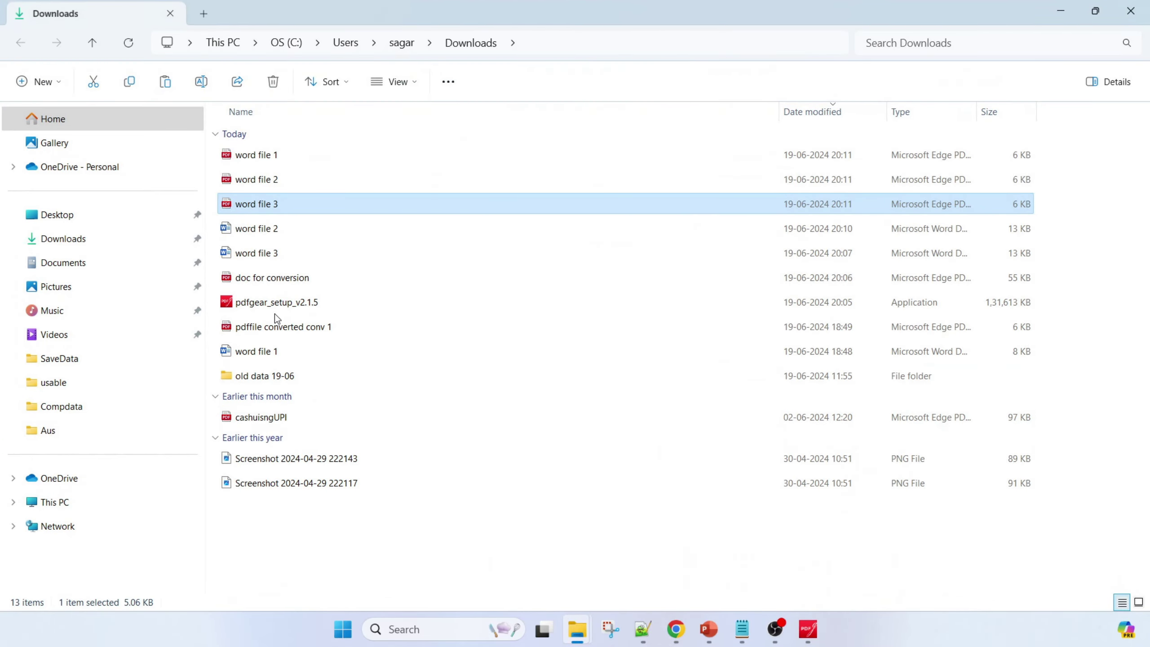
Preview the word file 2 and word file 3 PDFs in Edge, then select the converted PDFs in Downloads.
double_click(256, 181)
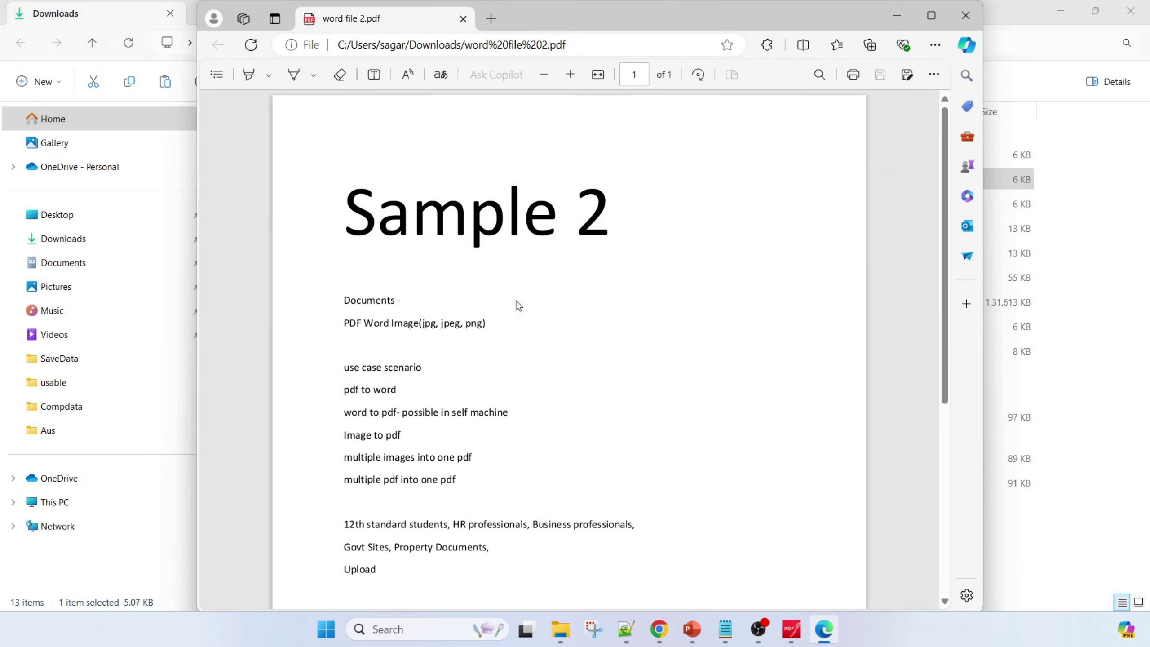
click(966, 15)
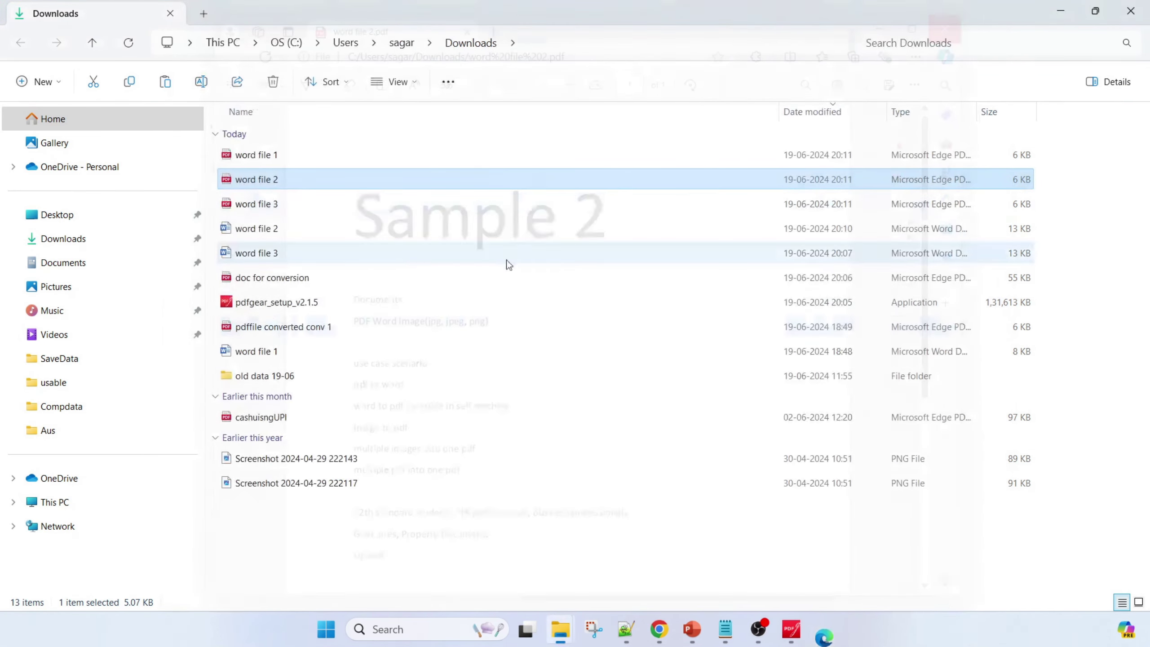
click(262, 208)
double_click(263, 210)
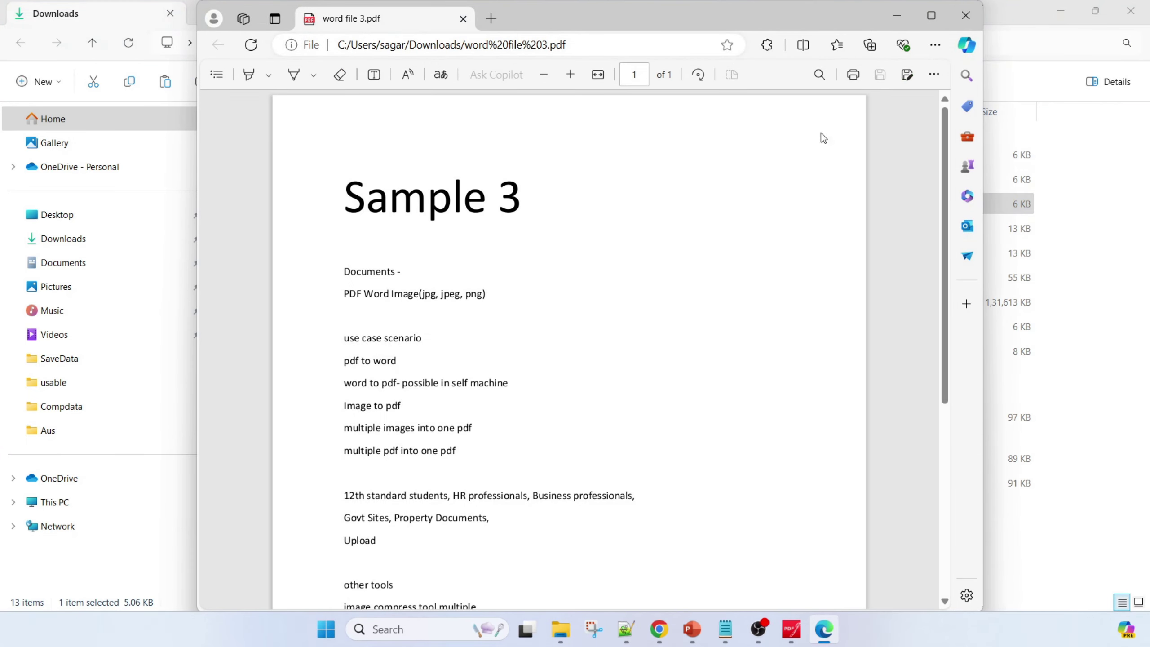
click(966, 13)
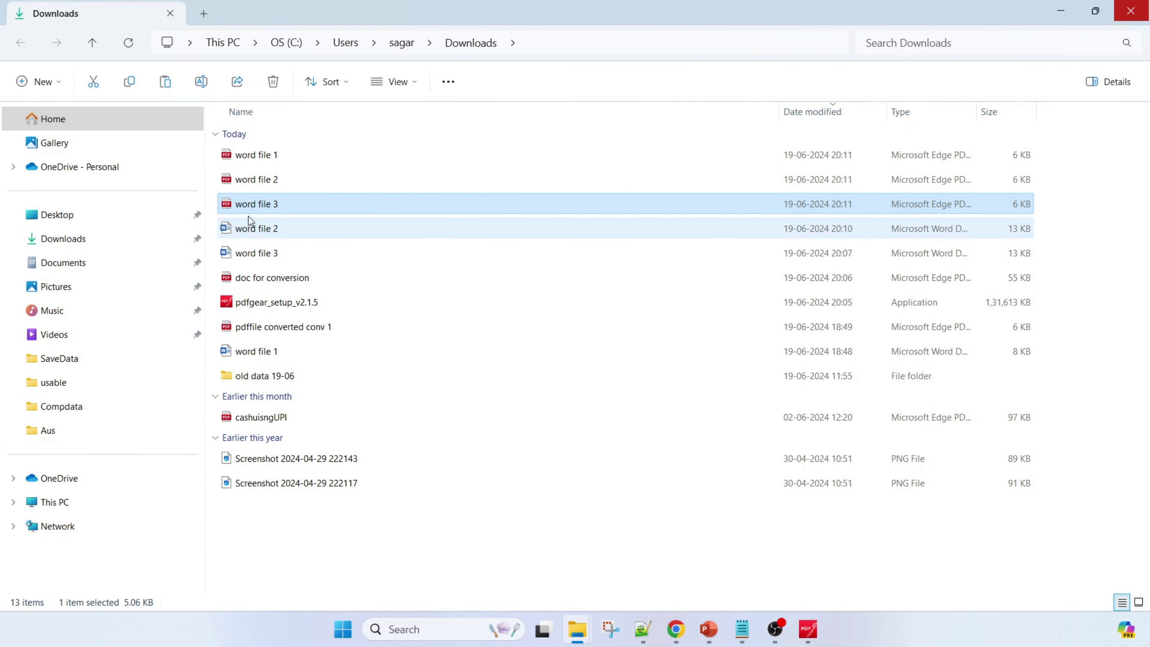
click(265, 180)
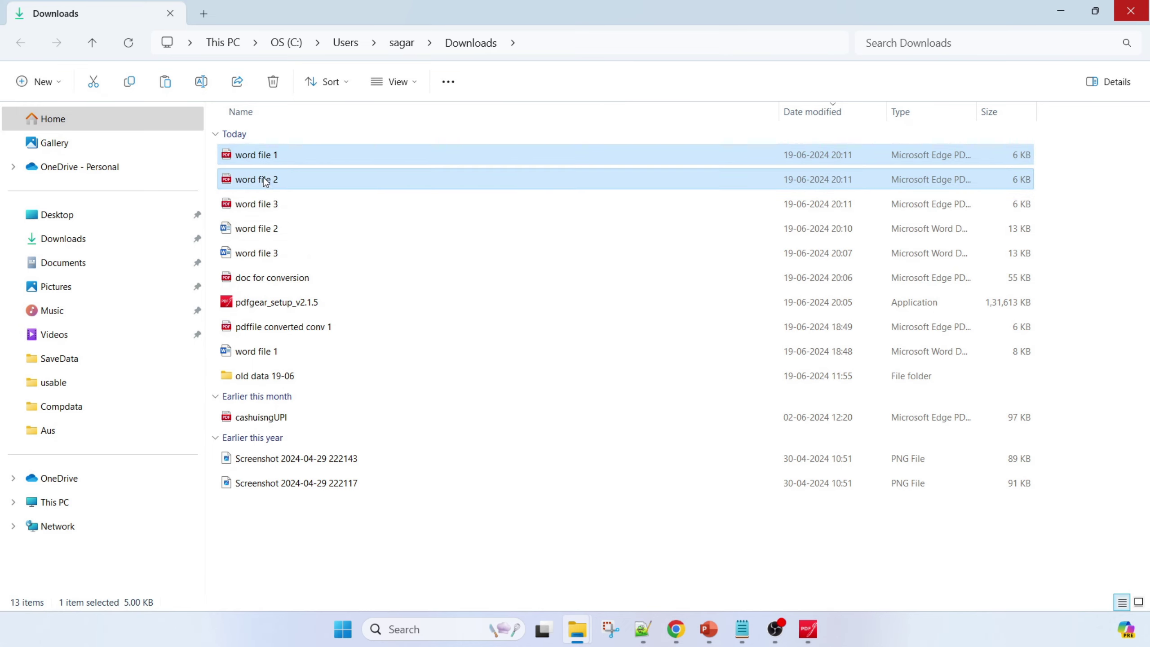
ctrl+click(263, 198)
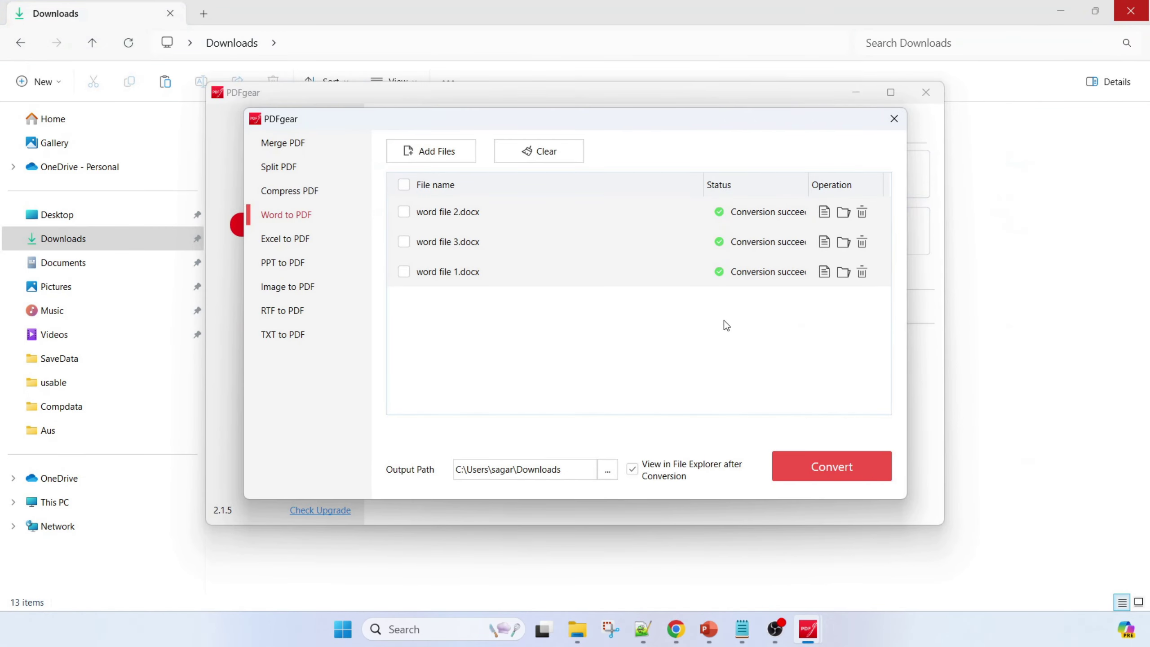
Load the word file 1, 2 and 3 PDFs into PDFgear's Merge PDF tool.
click(895, 129)
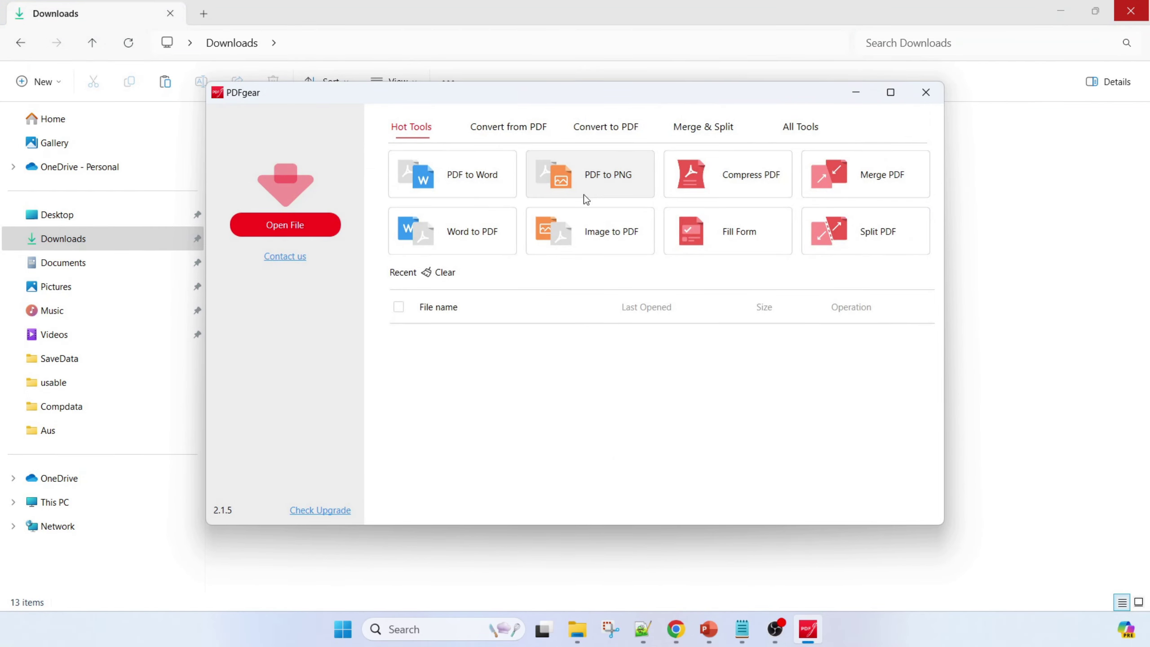
click(808, 178)
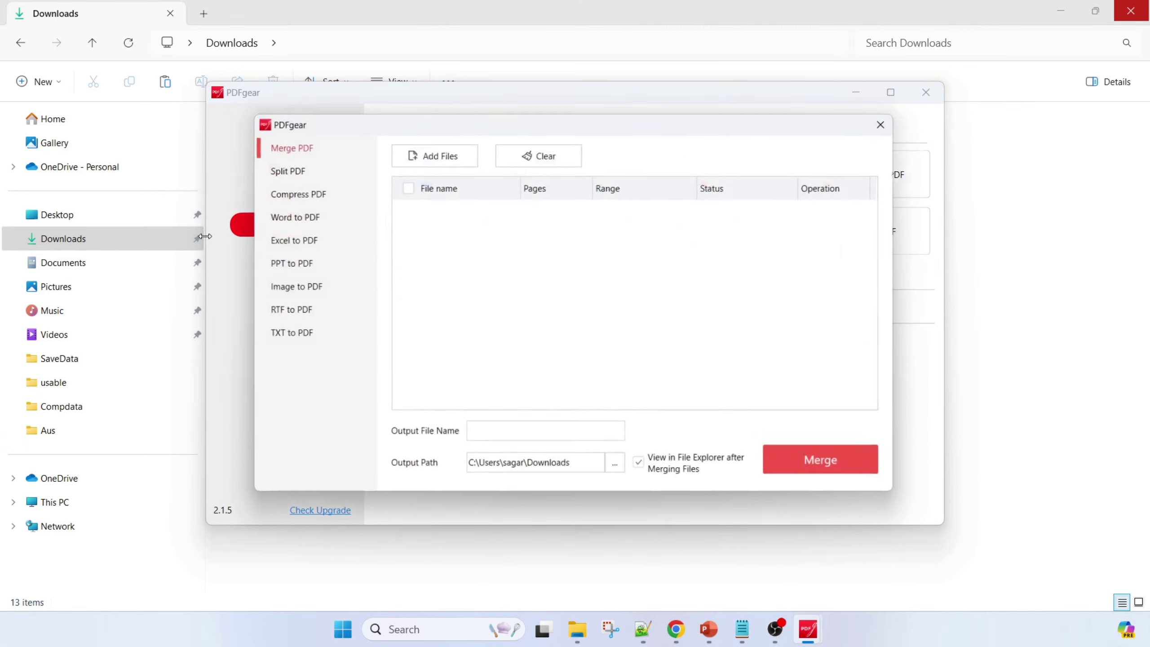
click(444, 151)
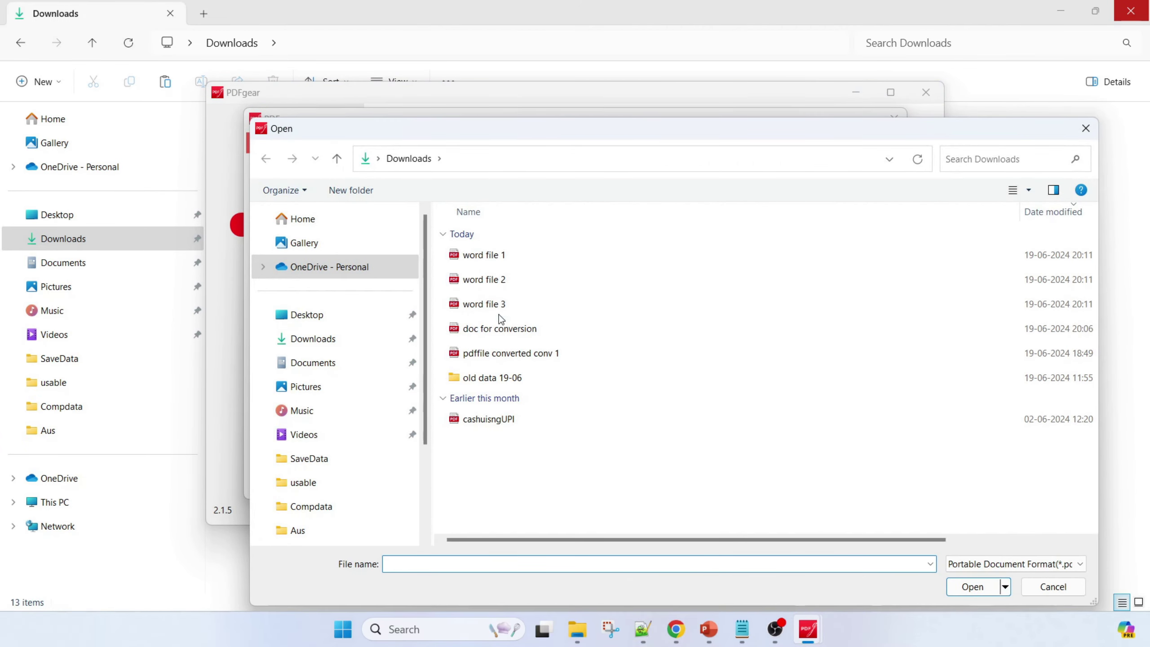
click(484, 255)
ctrl+click(488, 278)
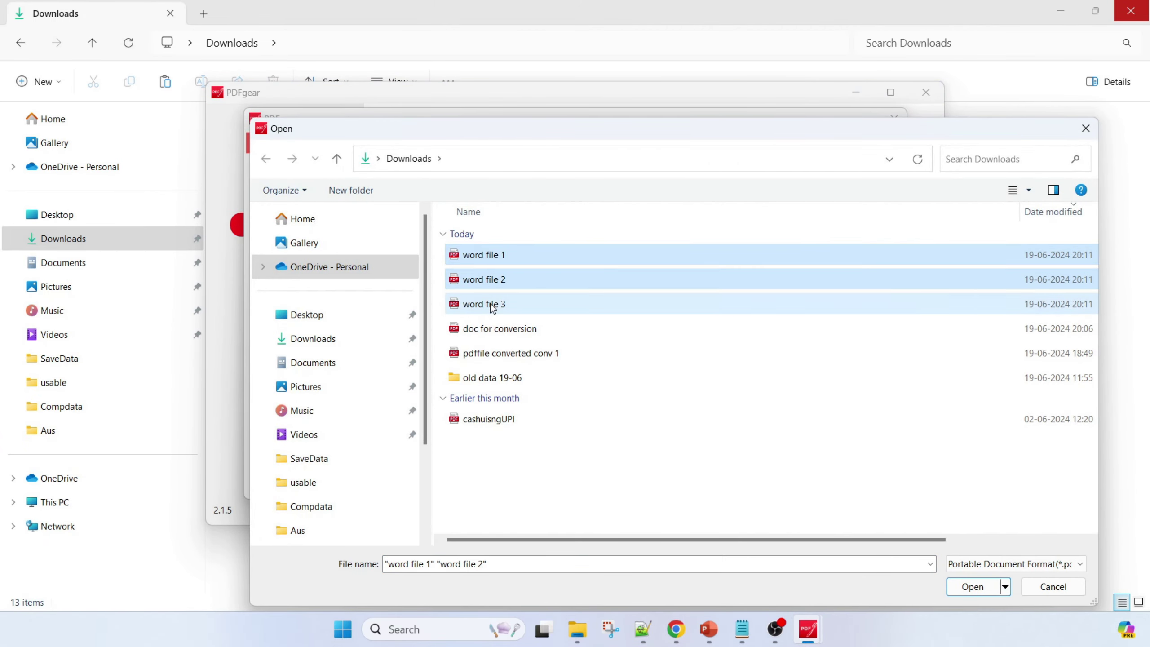
ctrl+click(488, 303)
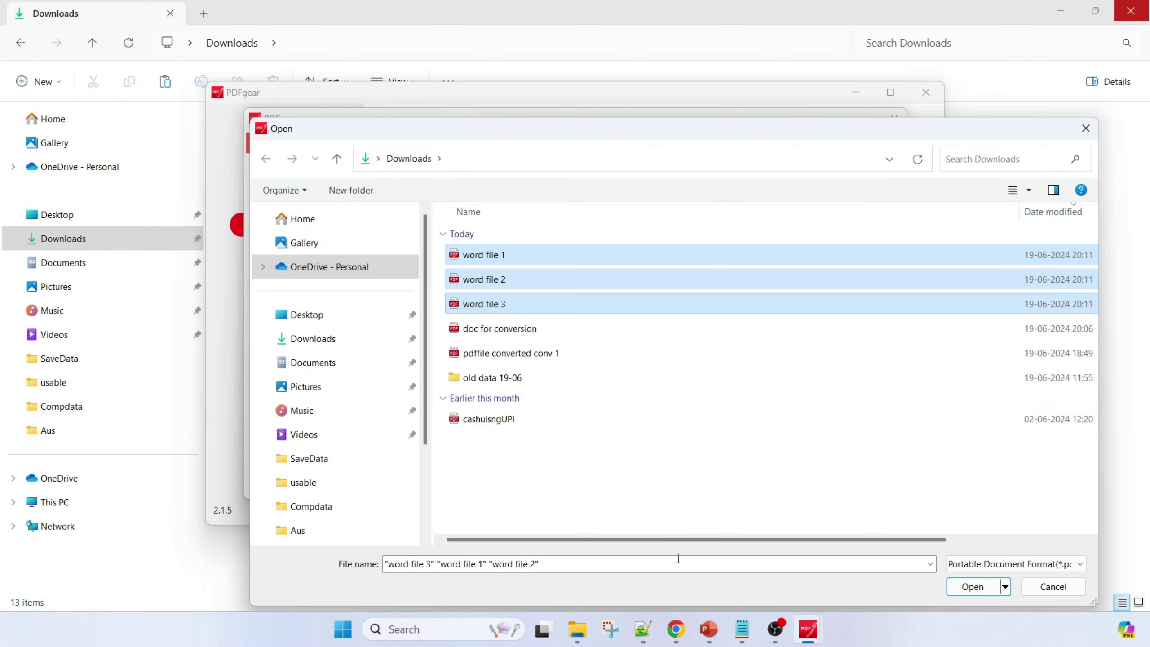
click(967, 587)
Name the output 'merge 3 files' and merge the three PDFs.
drag(541, 438, 385, 436)
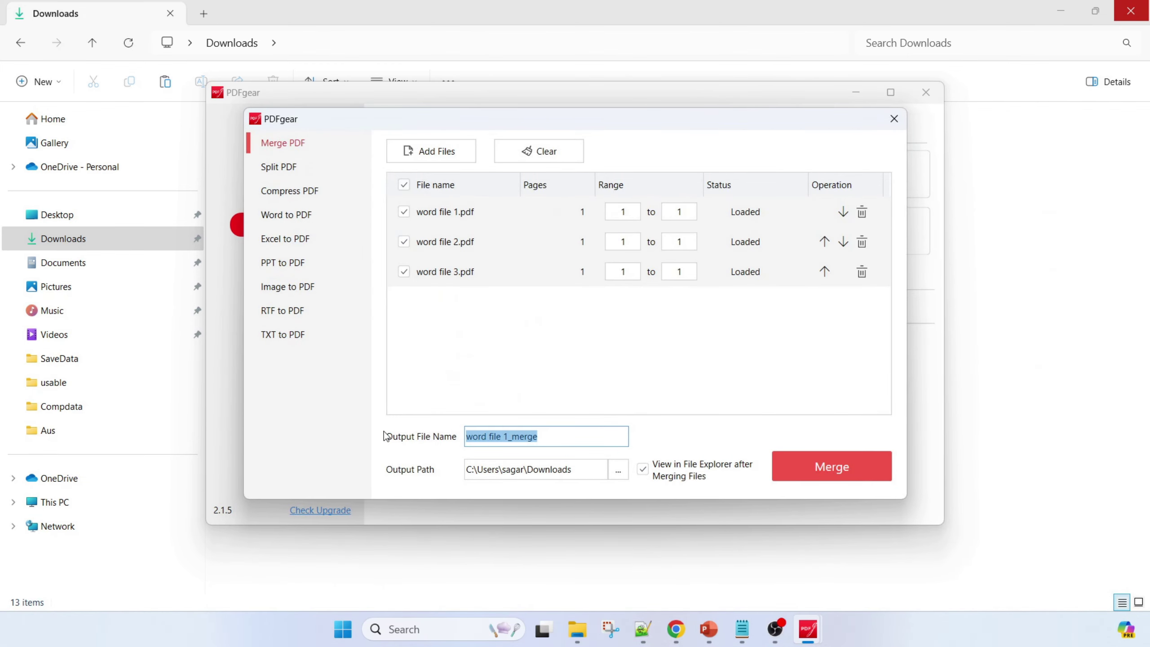
text(merge 3 files)
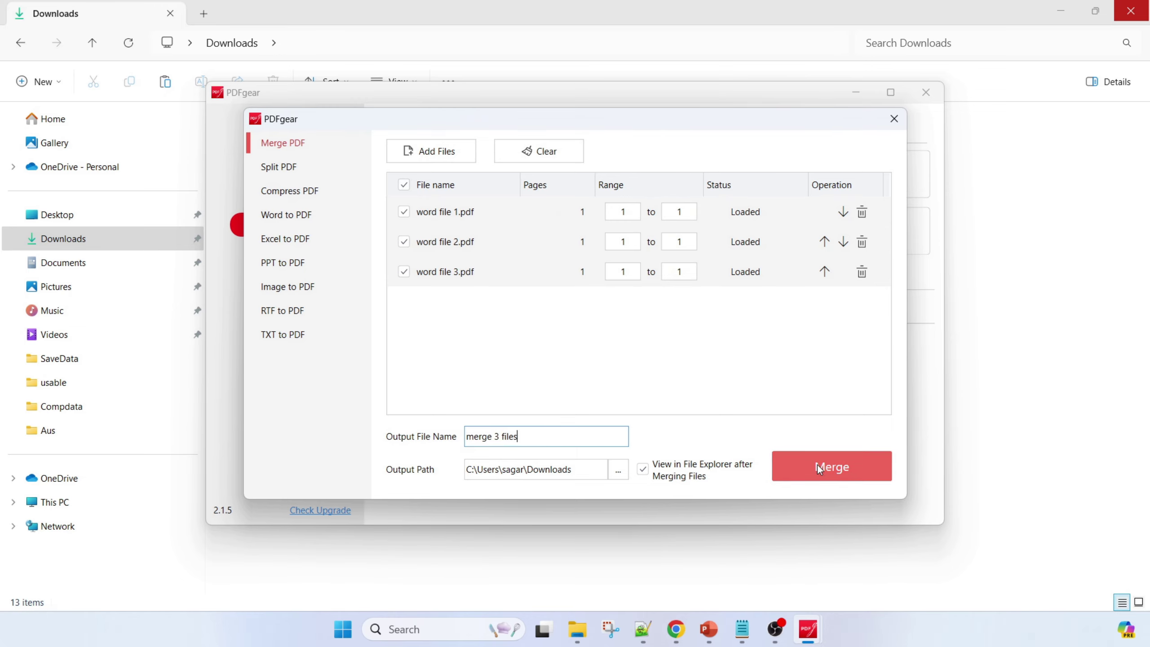
click(818, 465)
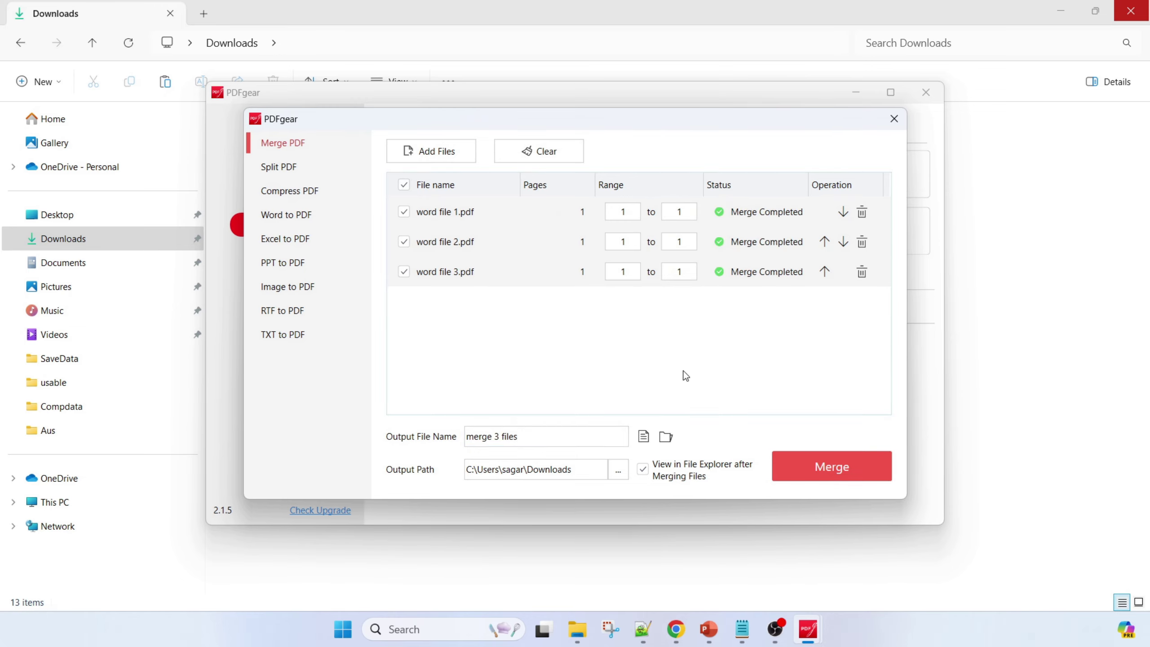
Review all three pages of 'merge 3 files' in Edge, then close it and PDFgear's merge window.
mouse_move(817, 615)
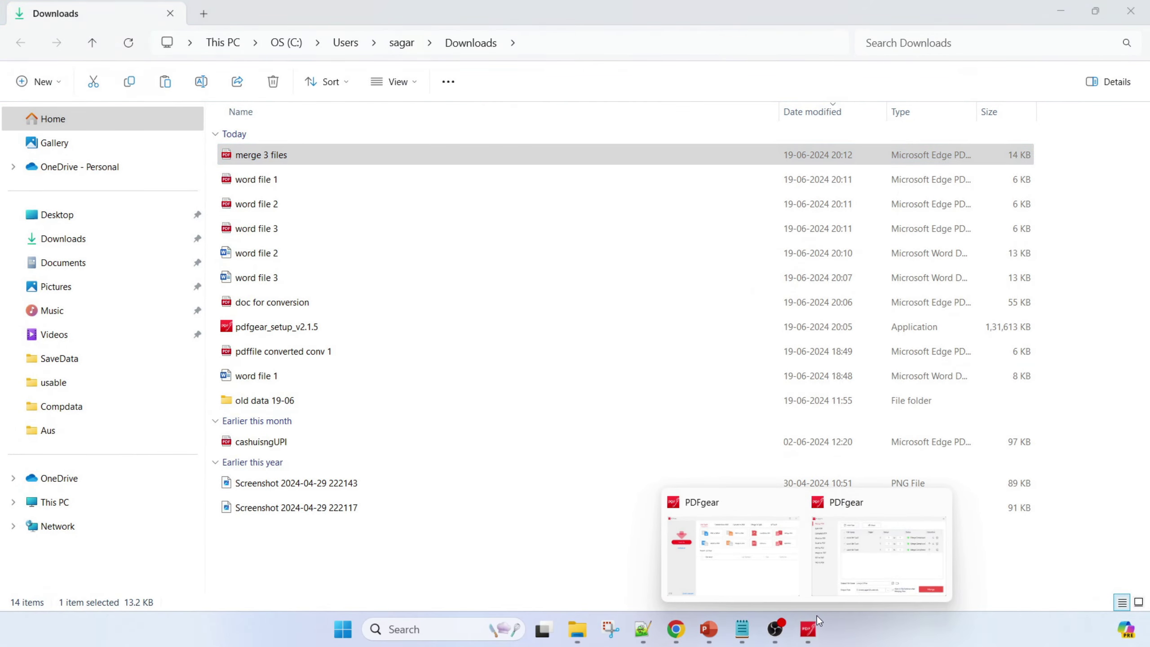
click(863, 568)
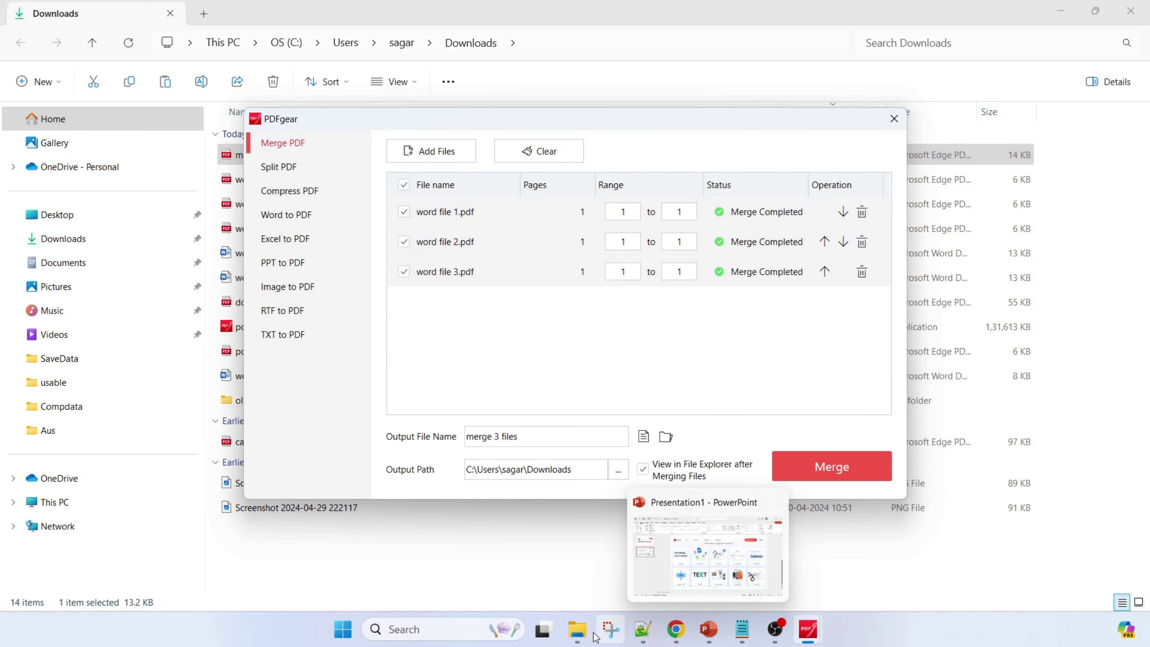
mouse_move(578, 630)
click(657, 567)
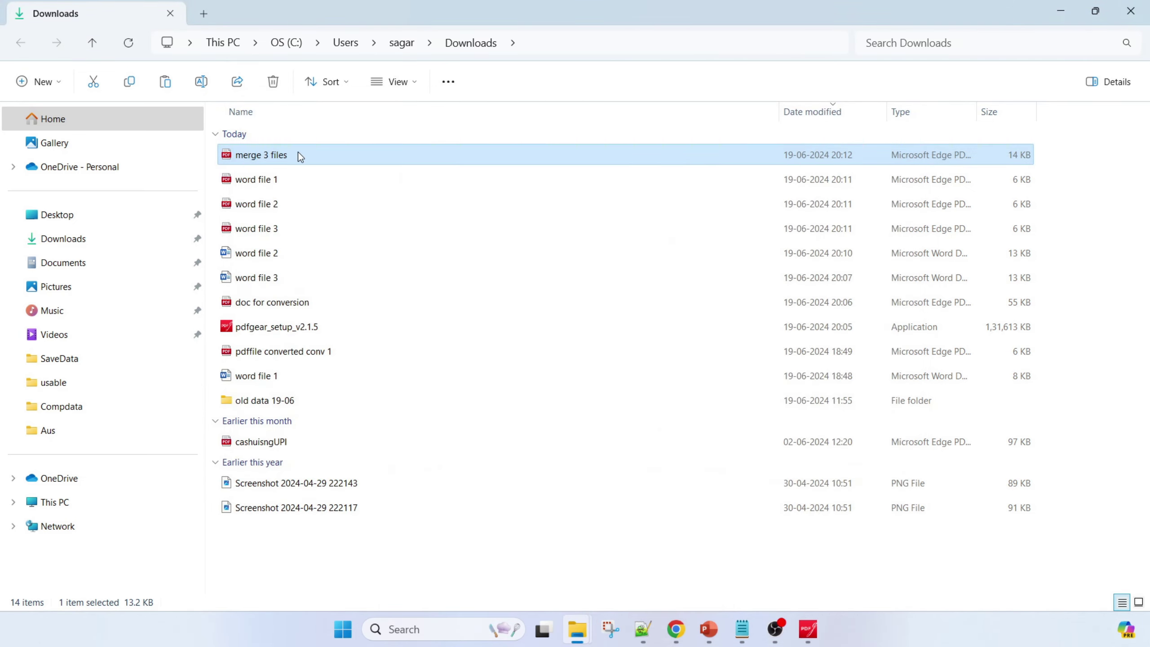
double_click(289, 156)
scroll(585, 223, down, 6)
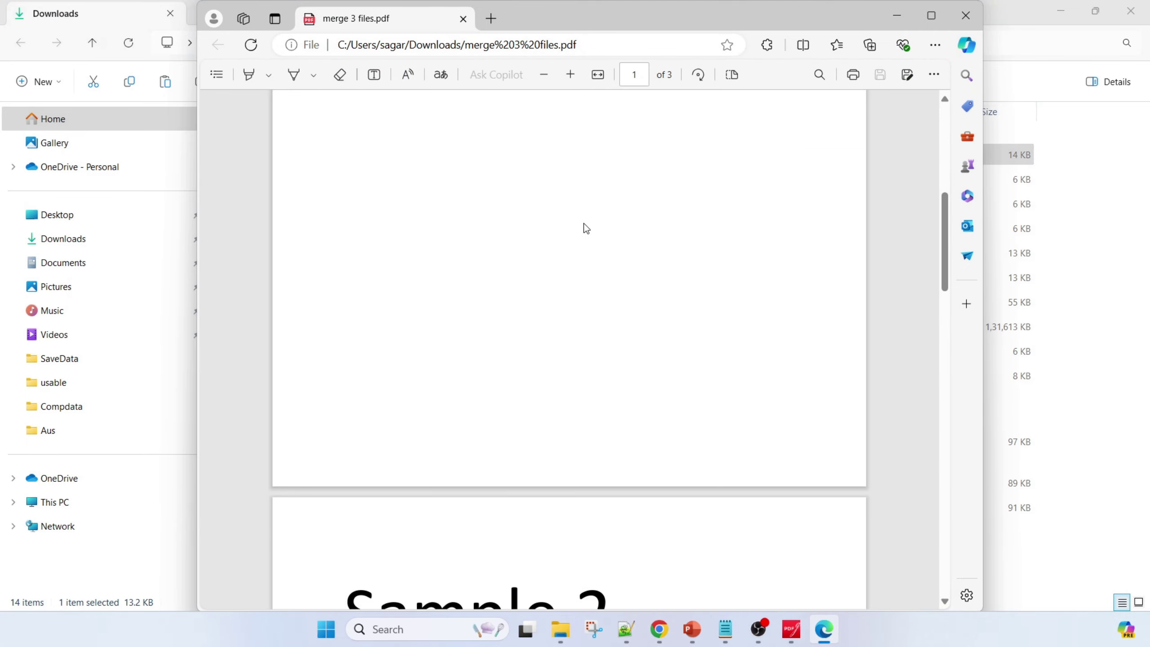
scroll(584, 223, down, 20)
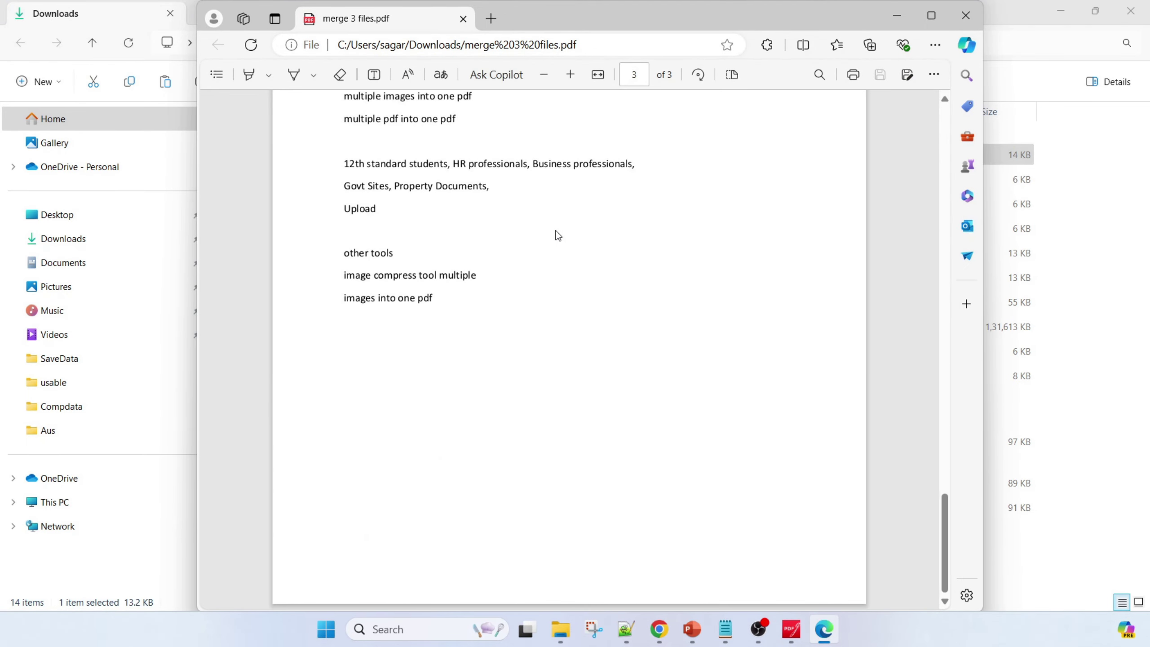
click(966, 15)
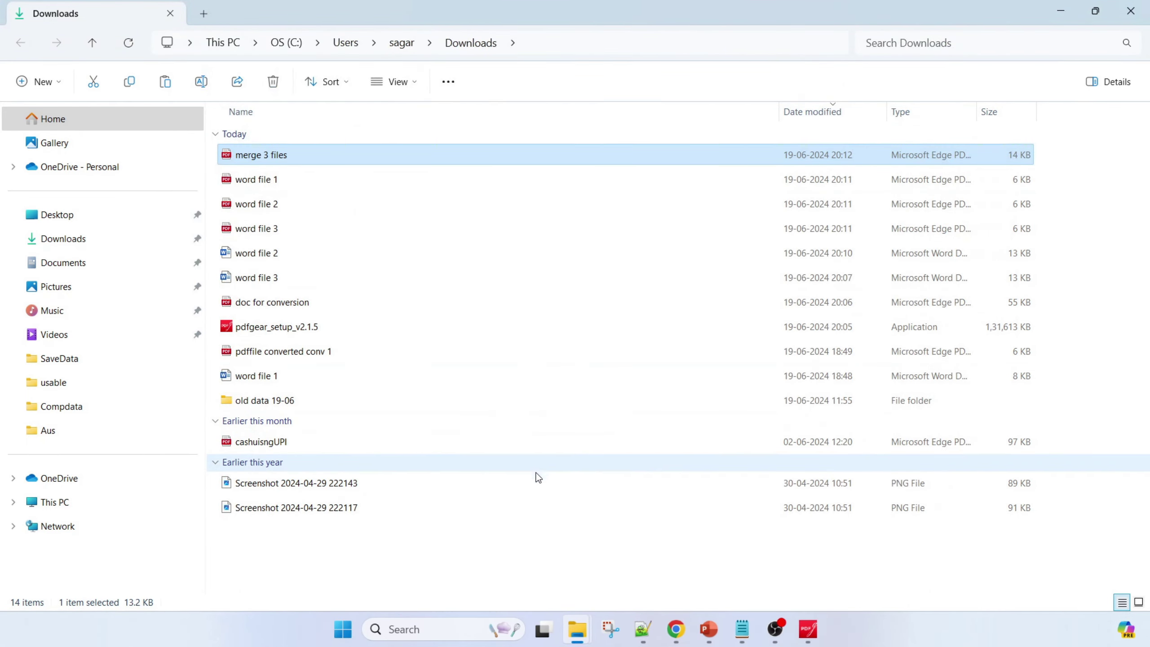
mouse_move(808, 630)
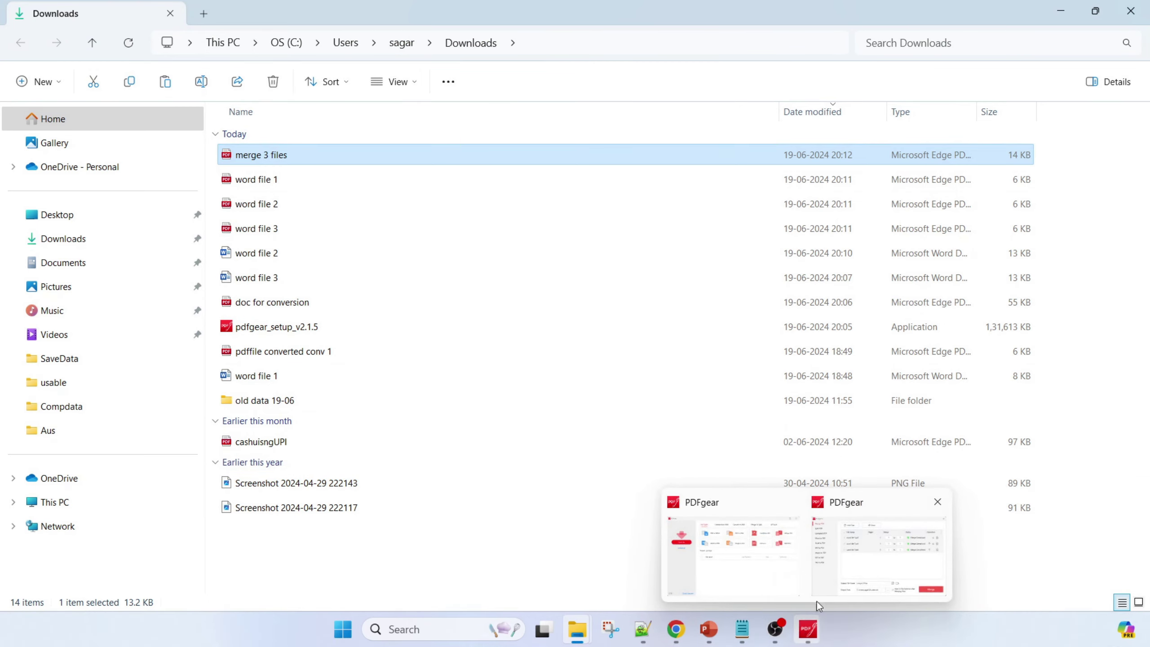
click(835, 577)
click(894, 118)
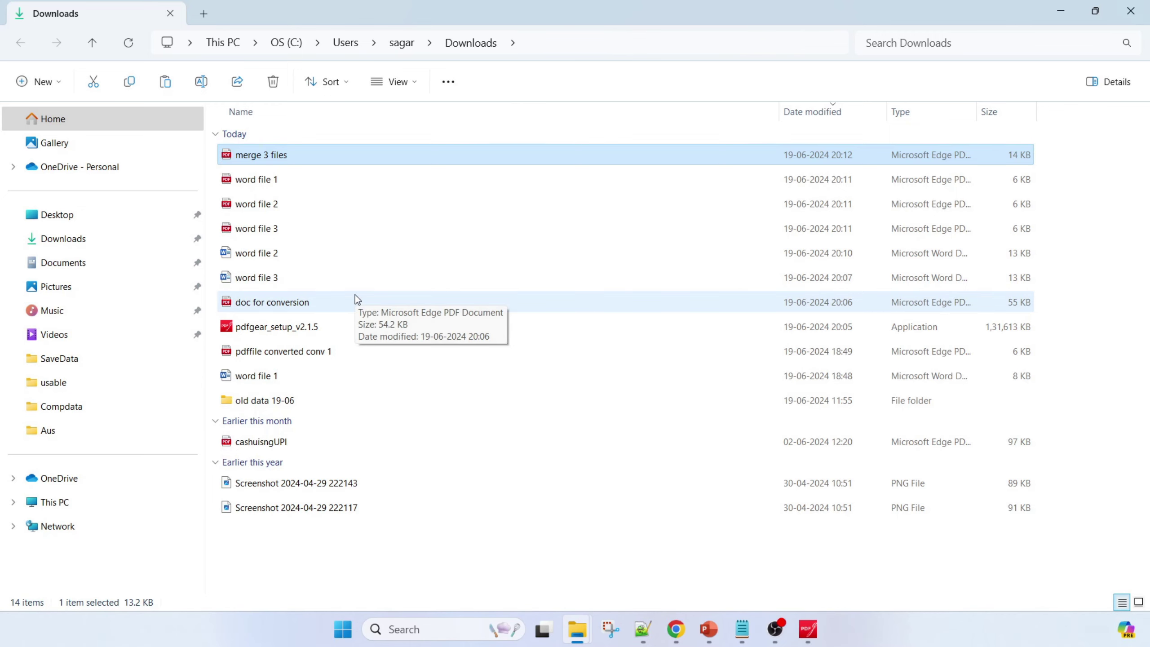
Load both Screenshot 2024-04-29 PNGs into PDFgear's Image to PDF tool.
click(801, 557)
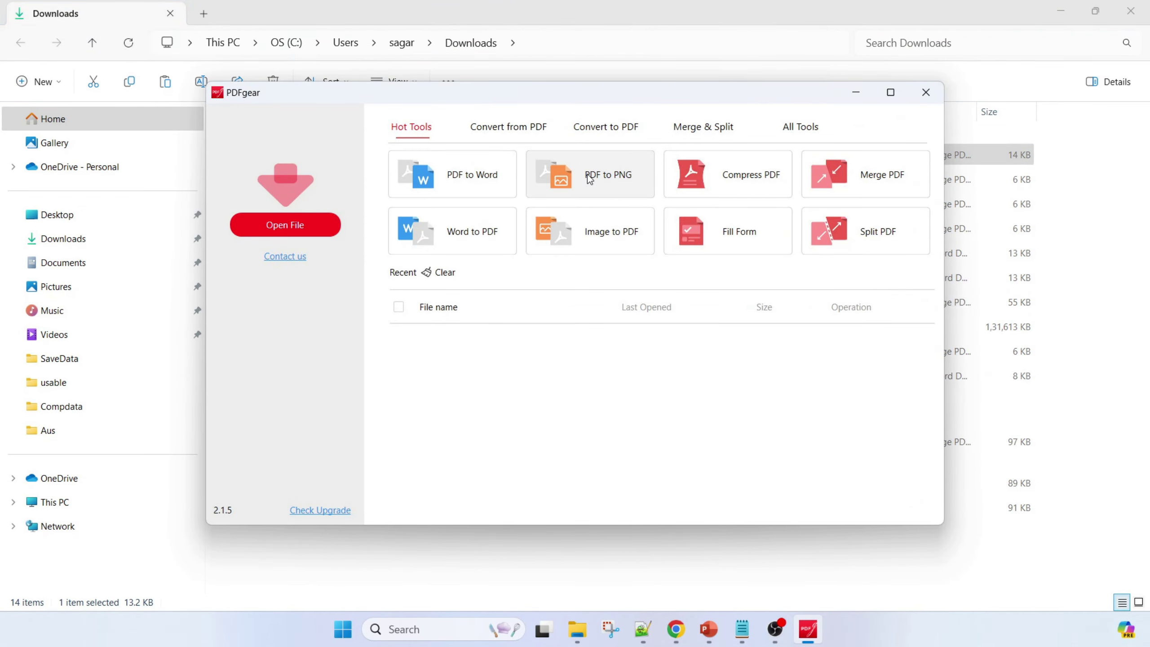
click(602, 130)
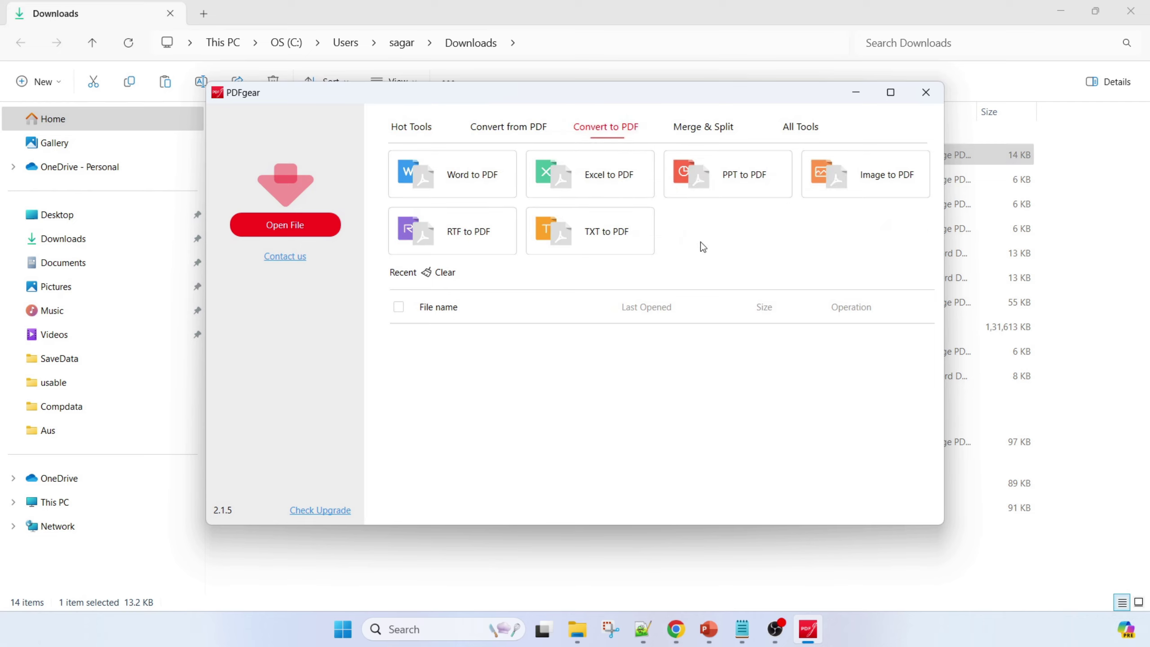
click(887, 193)
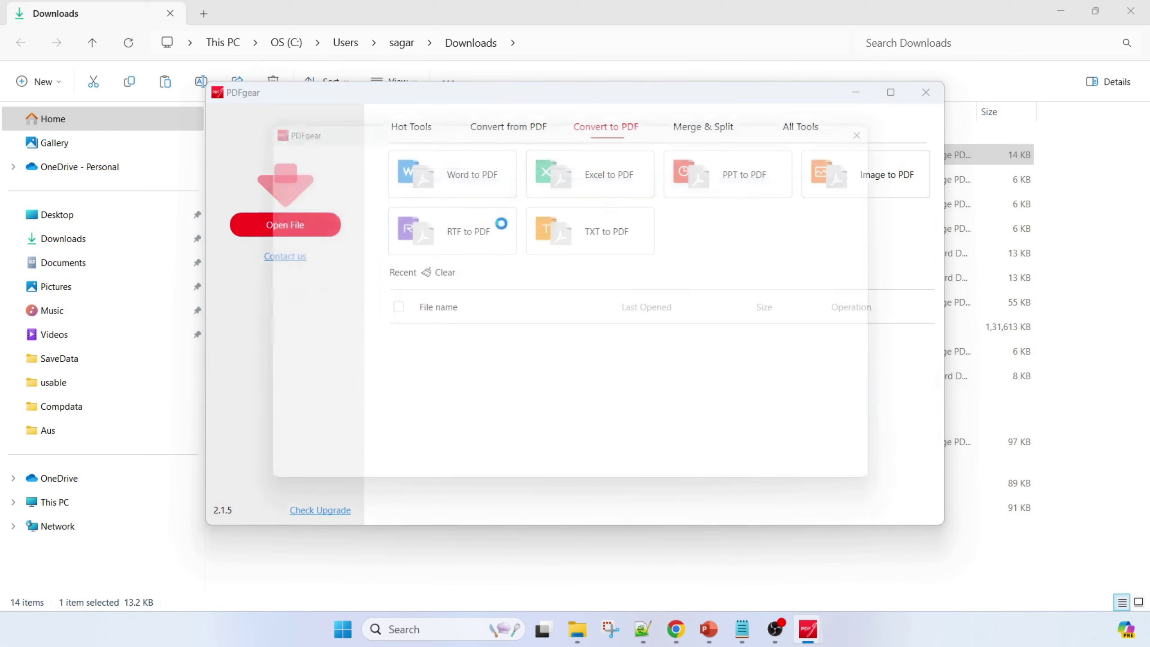
click(451, 154)
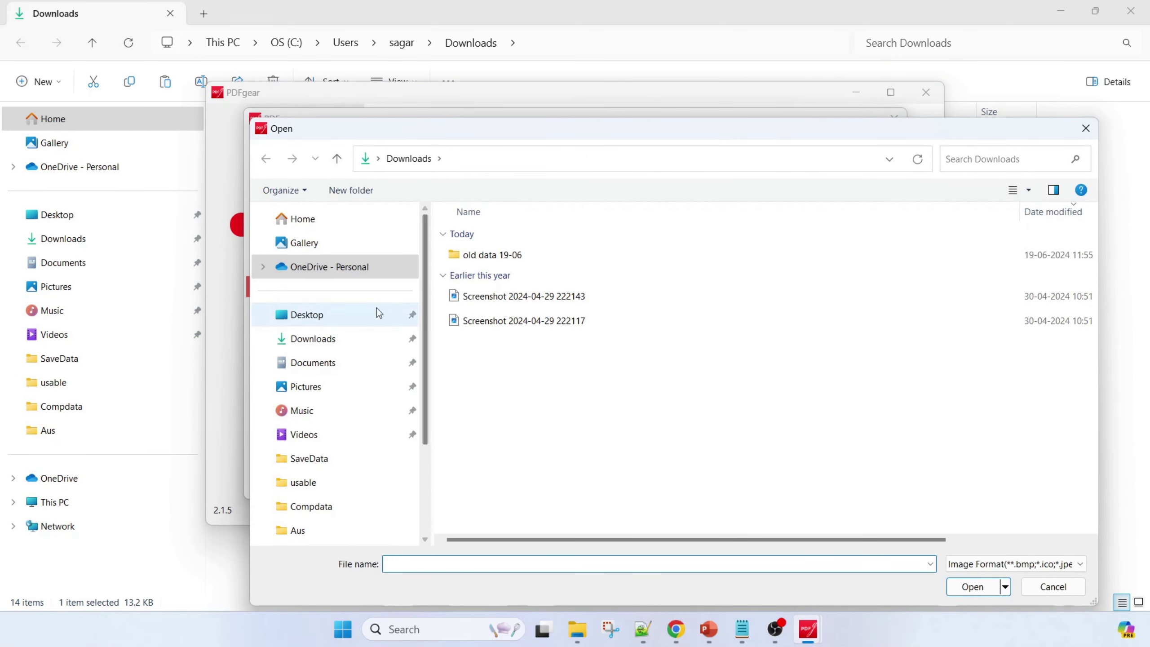
drag(488, 355, 564, 300)
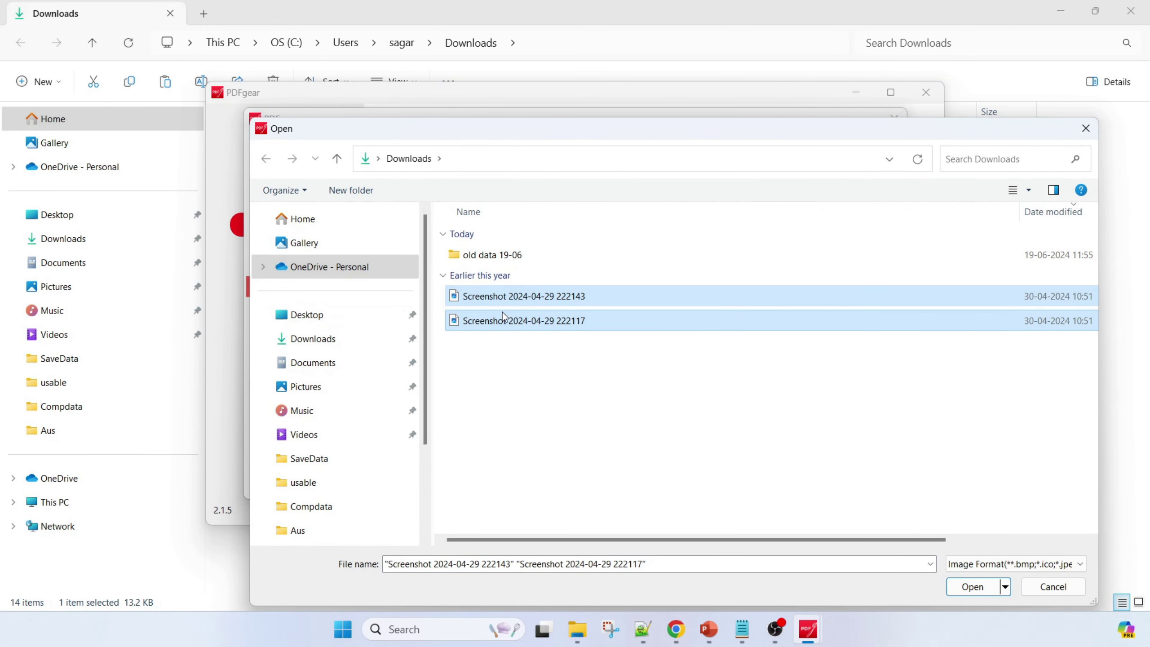
click(974, 587)
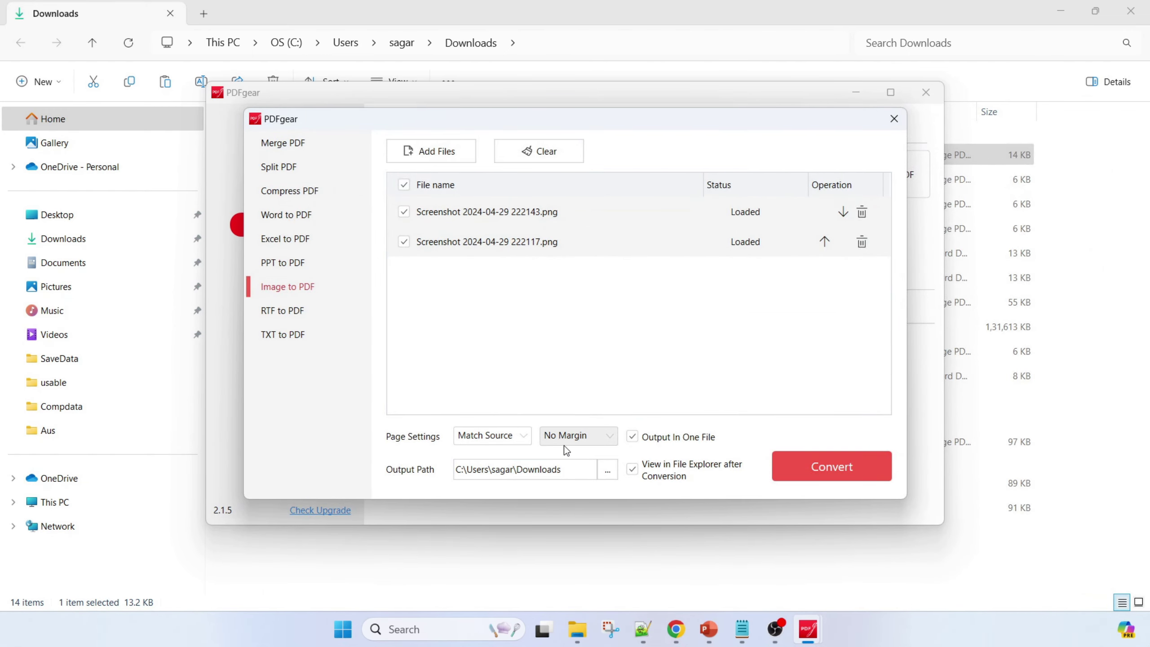
Keep the Match Source page size and convert both screenshots into one PDF.
click(509, 437)
click(507, 453)
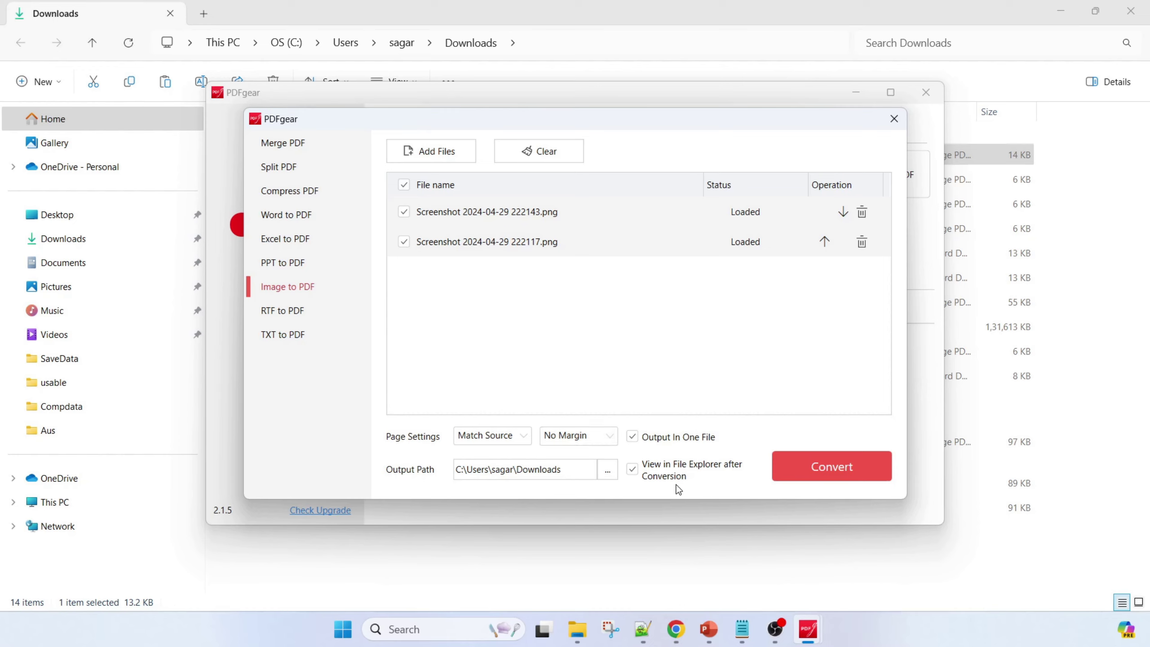
click(813, 476)
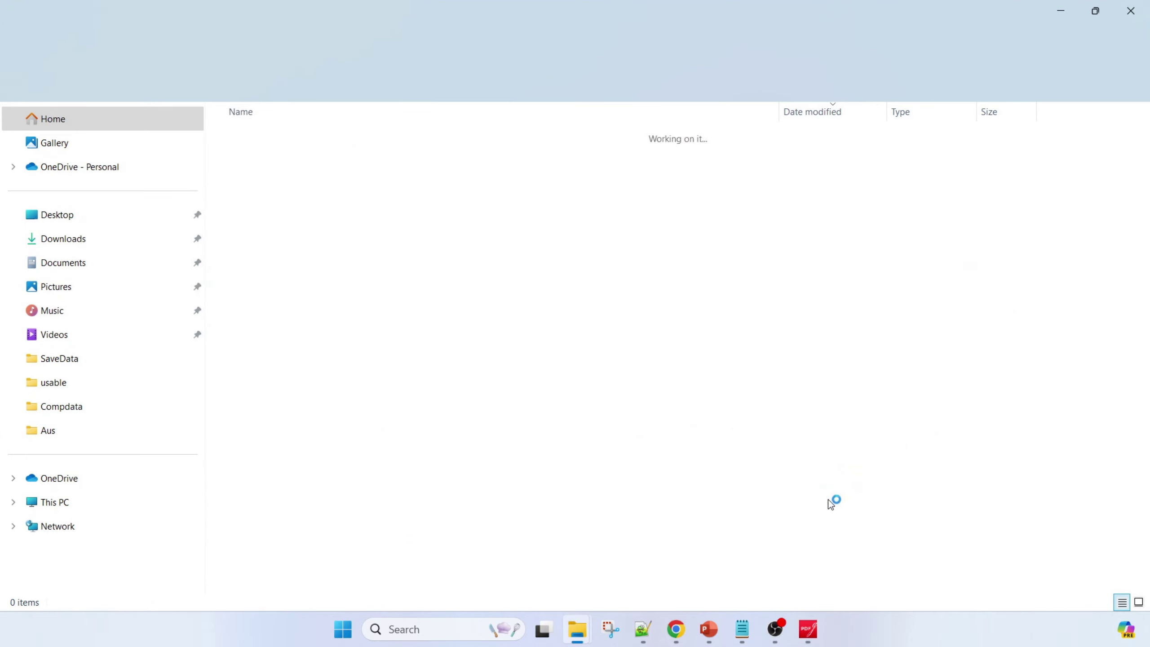
Check both pages of Screenshot 2024-04-29 222143.pdf in a maximized Edge window, then close it.
double_click(352, 159)
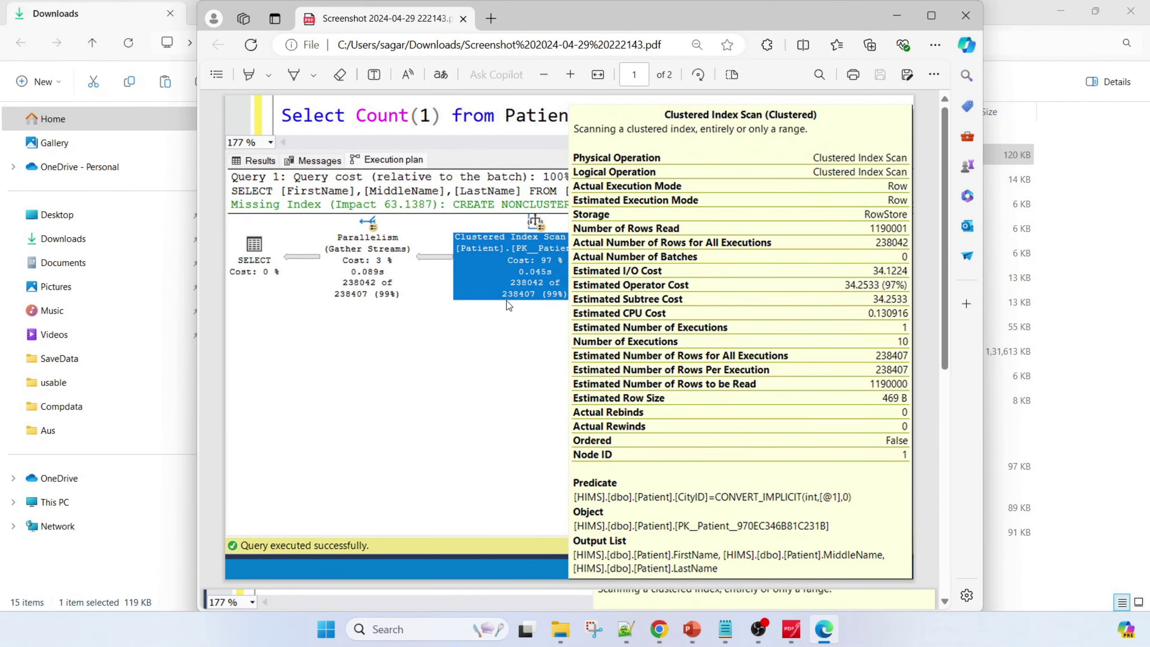
click(931, 14)
scroll(639, 348, down, 8)
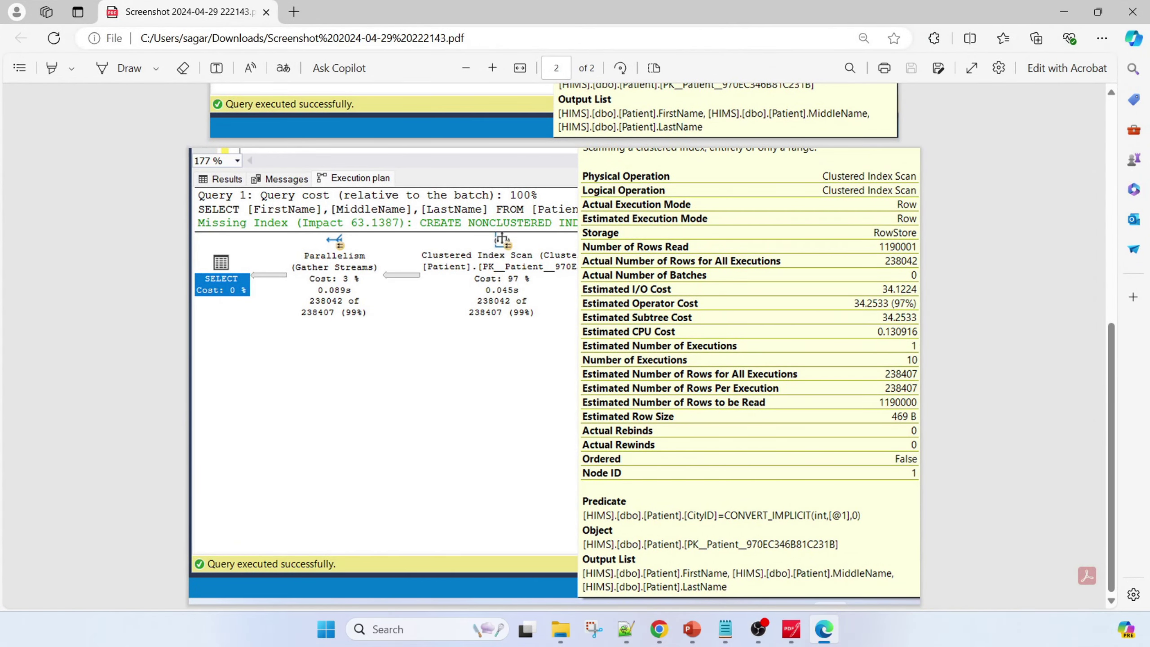
key(alt+F4)
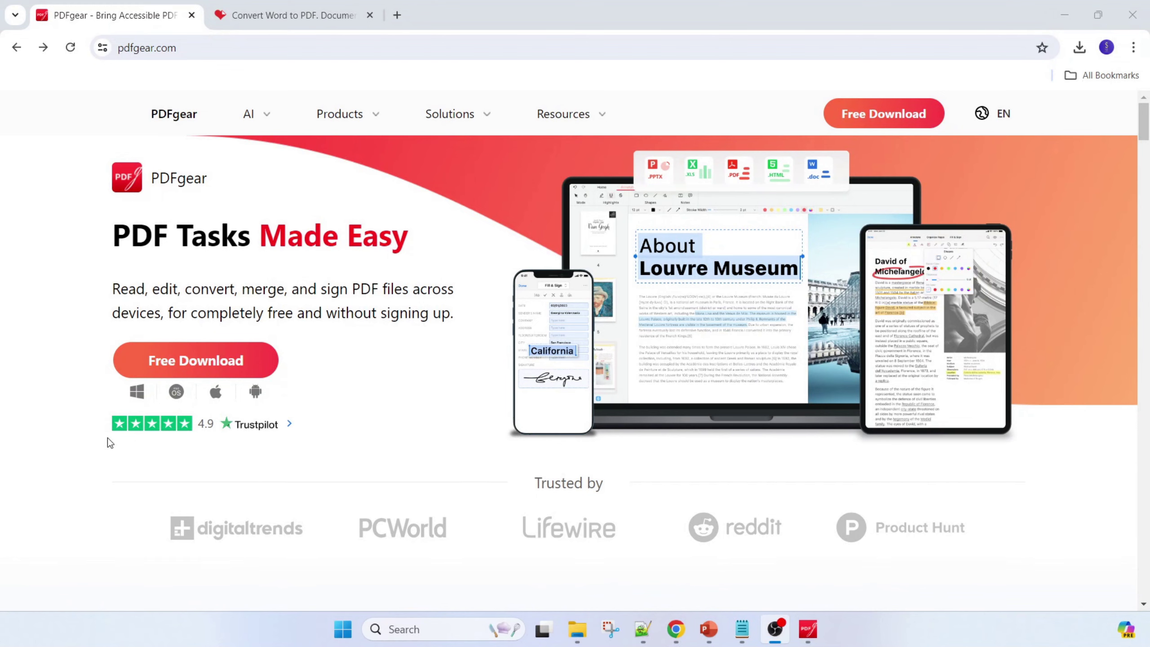